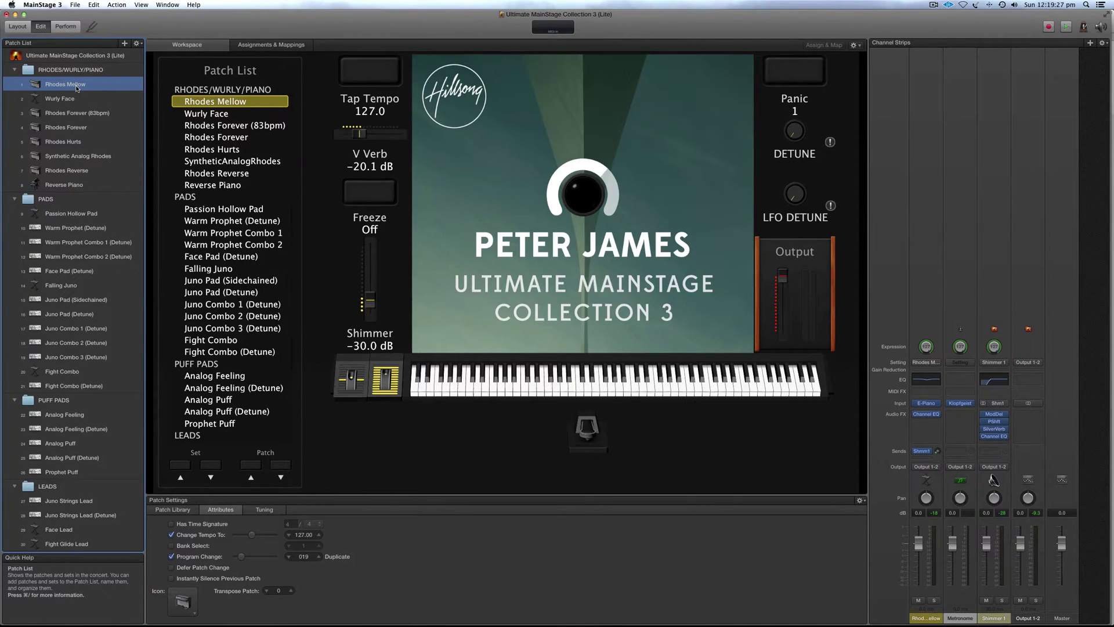
pyautogui.click(79, 55)
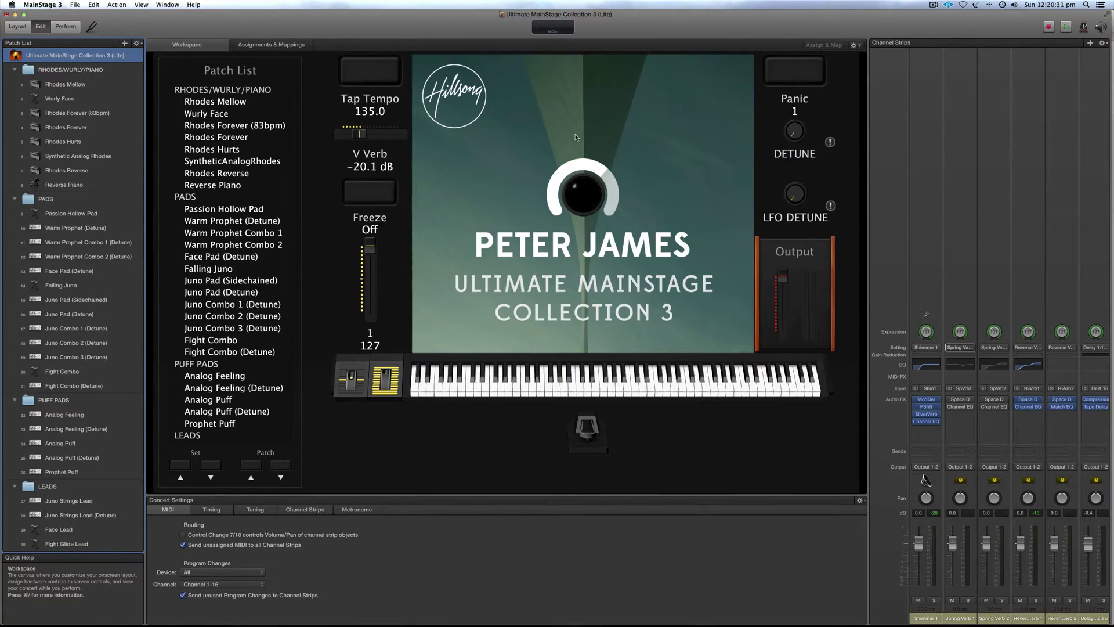
pyautogui.hotkey('ctrl', 'Up')
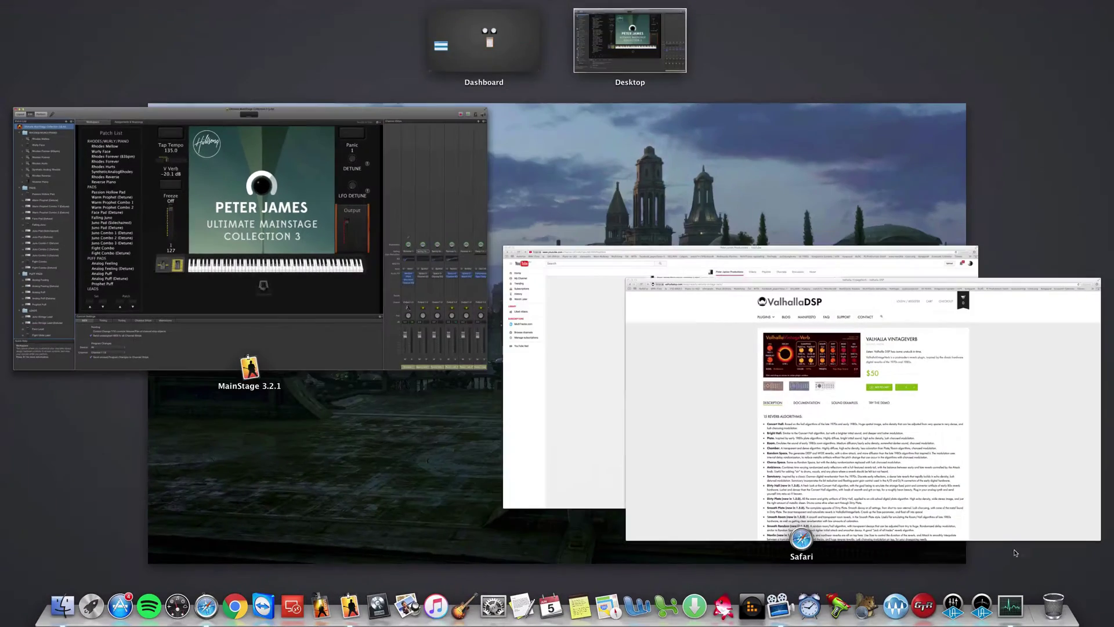
pyautogui.click(604, 338)
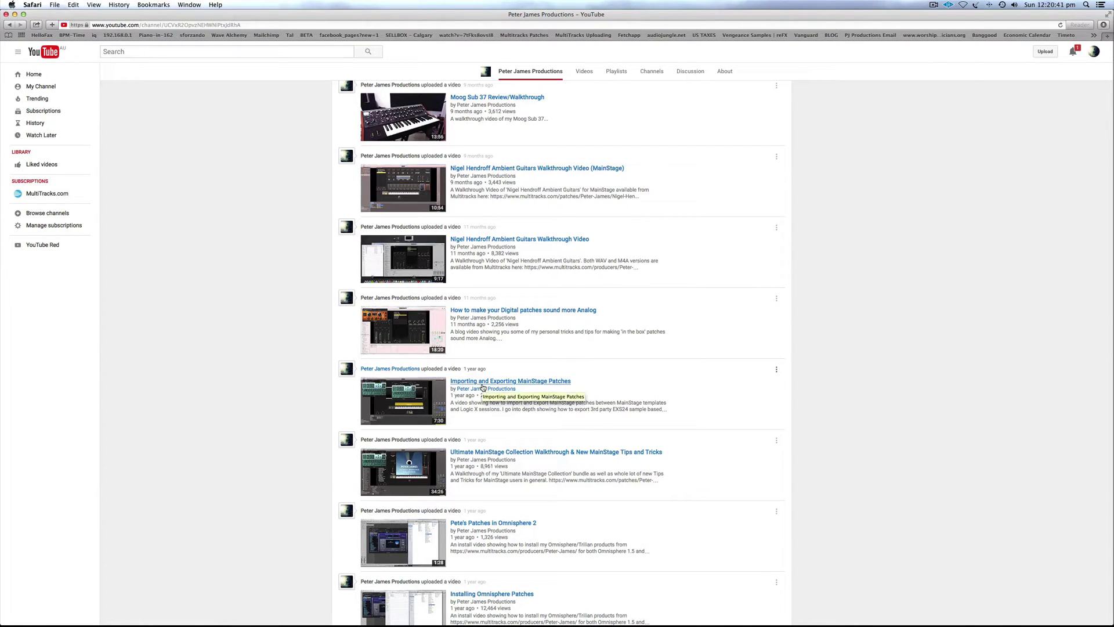
pyautogui.hotkey('ctrl', 'Up')
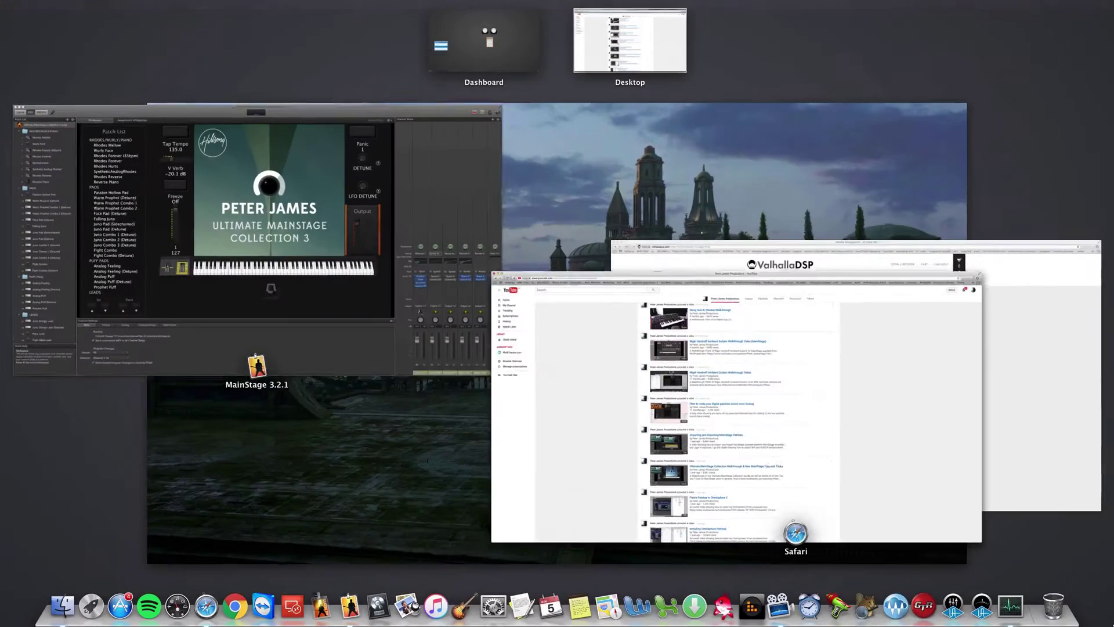
pyautogui.click(321, 350)
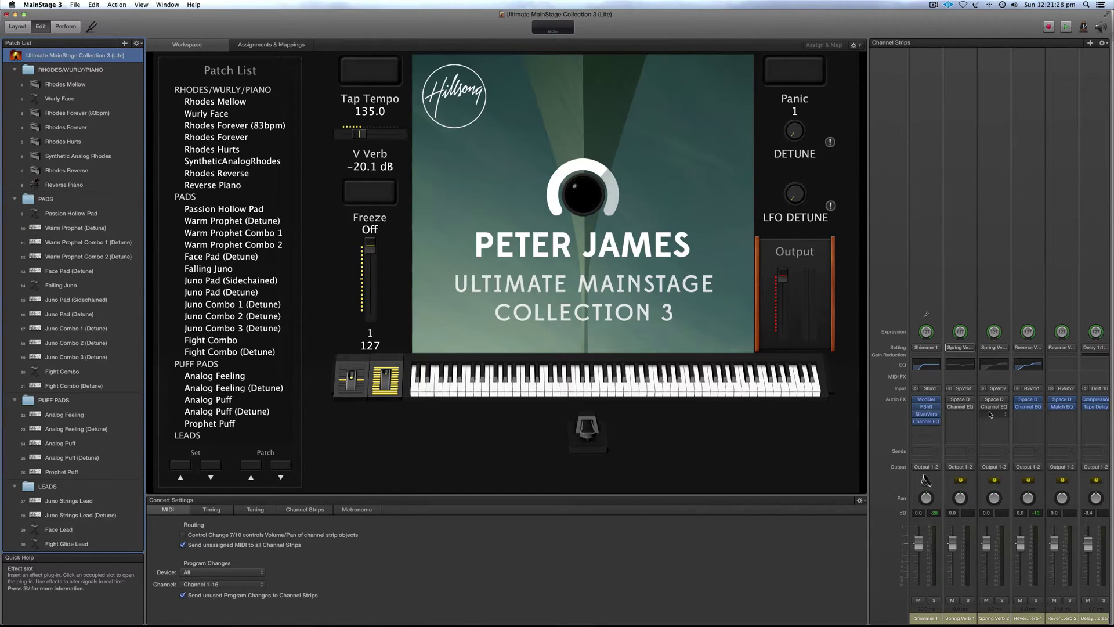
# Bypass the Channel EQ in the Spring Verb 1 strip's Audio FX slots
pyautogui.click(950, 402)
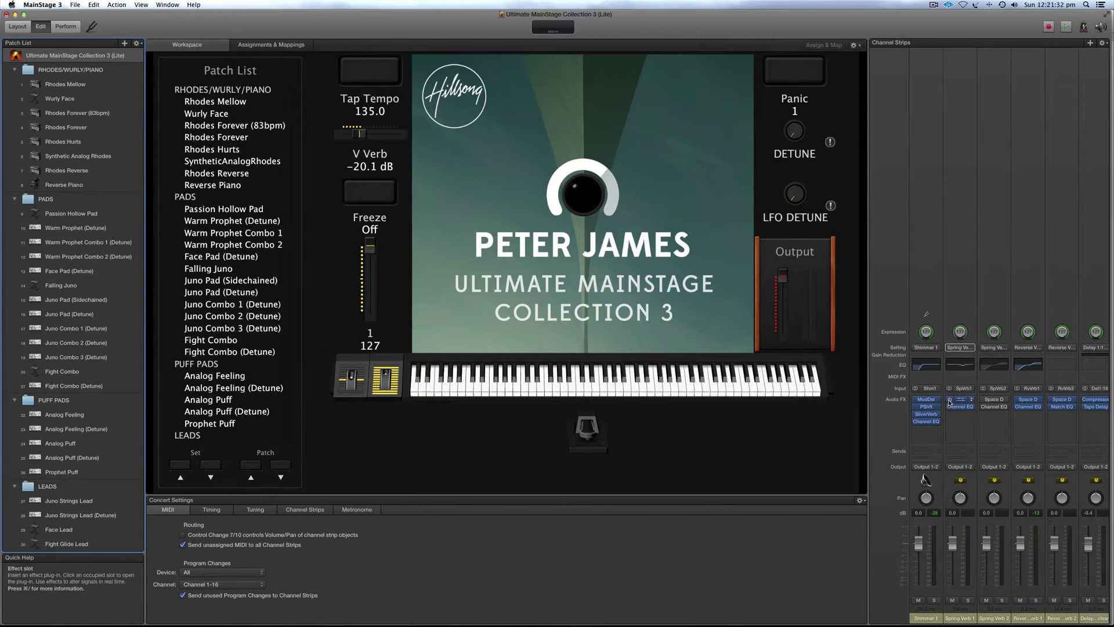
pyautogui.click(951, 407)
# Select the Rhodes Forever (83bpm) patch in the Patch List
pyautogui.hscroll(5, 951, 408)
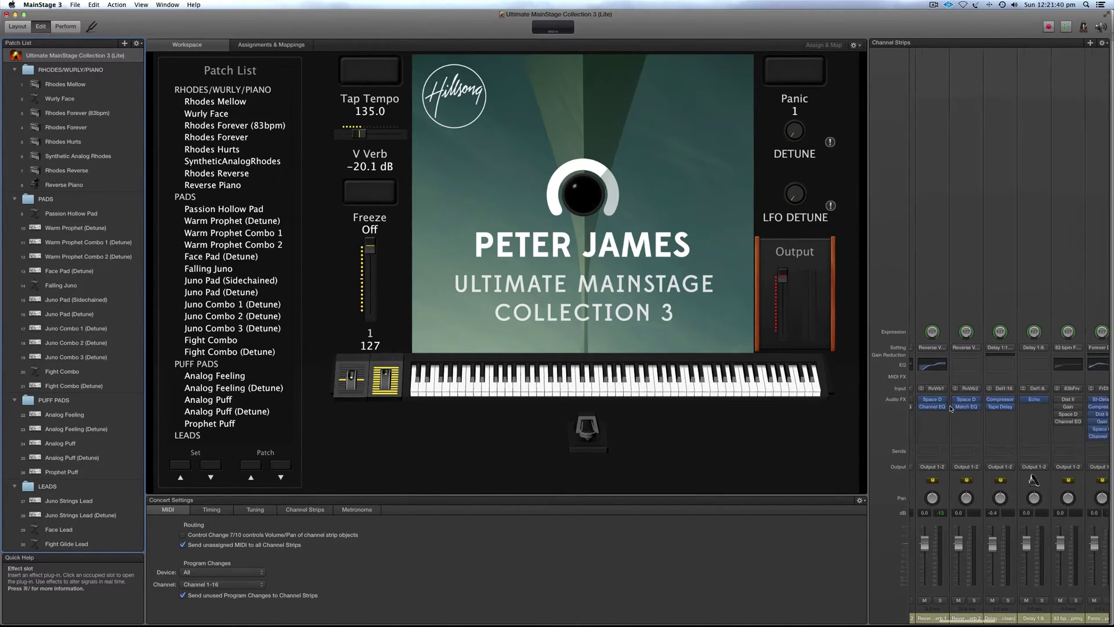
pyautogui.hscroll(1, 950, 408)
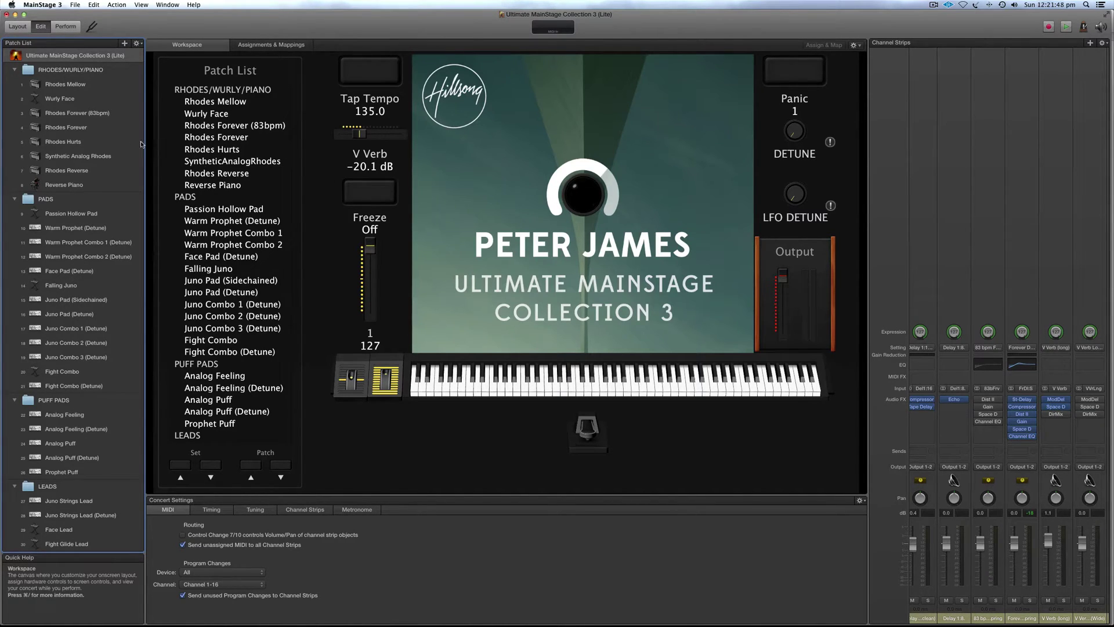
pyautogui.click(81, 130)
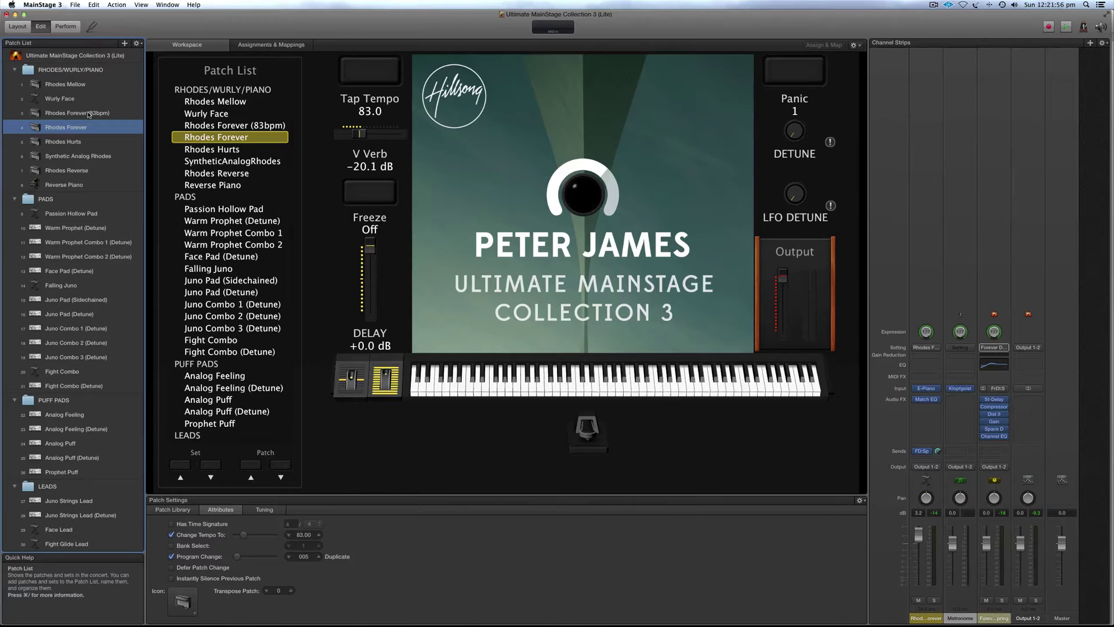
pyautogui.click(89, 113)
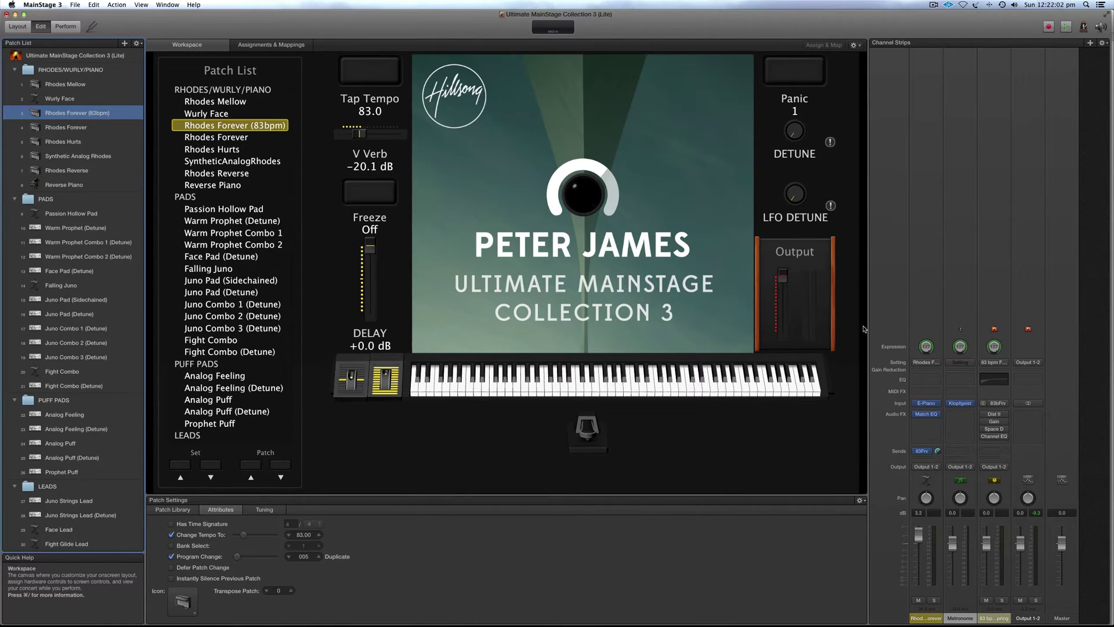
# Bypass Dist II, Gain and Space D on the third strip, then switch back to Rhodes Forever
pyautogui.click(984, 424)
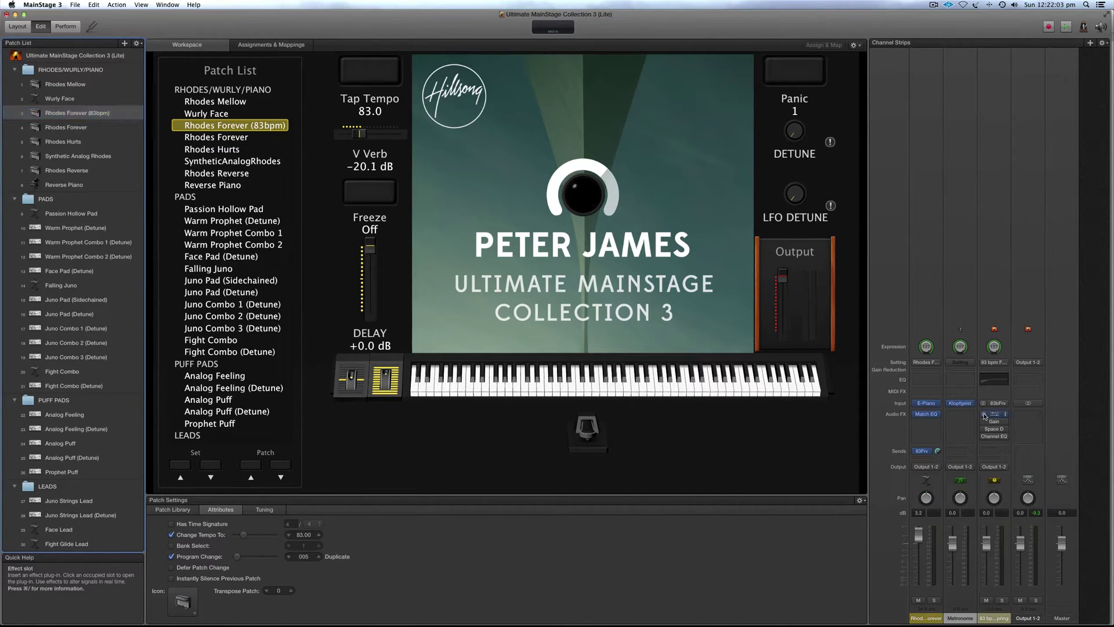
pyautogui.click(983, 429)
pyautogui.click(984, 436)
pyautogui.click(984, 413)
pyautogui.click(983, 421)
pyautogui.click(984, 429)
pyautogui.click(984, 436)
pyautogui.press('Down')
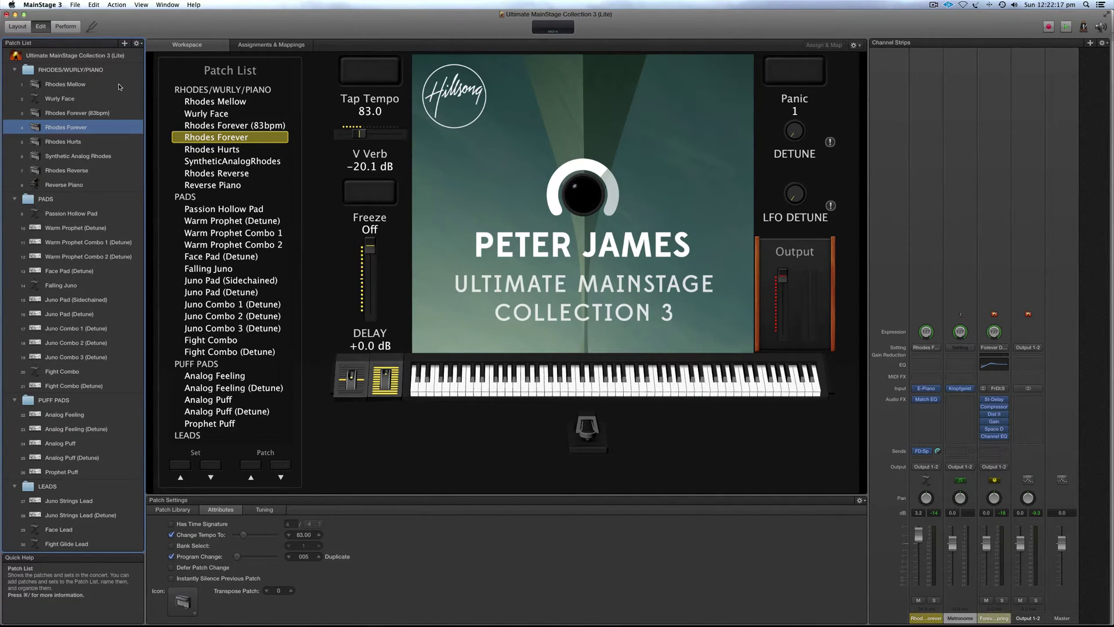
# At concert level, Option-drag DirMix from the V Verb Long strip into V Verb (long)'s empty slot
pyautogui.click(90, 56)
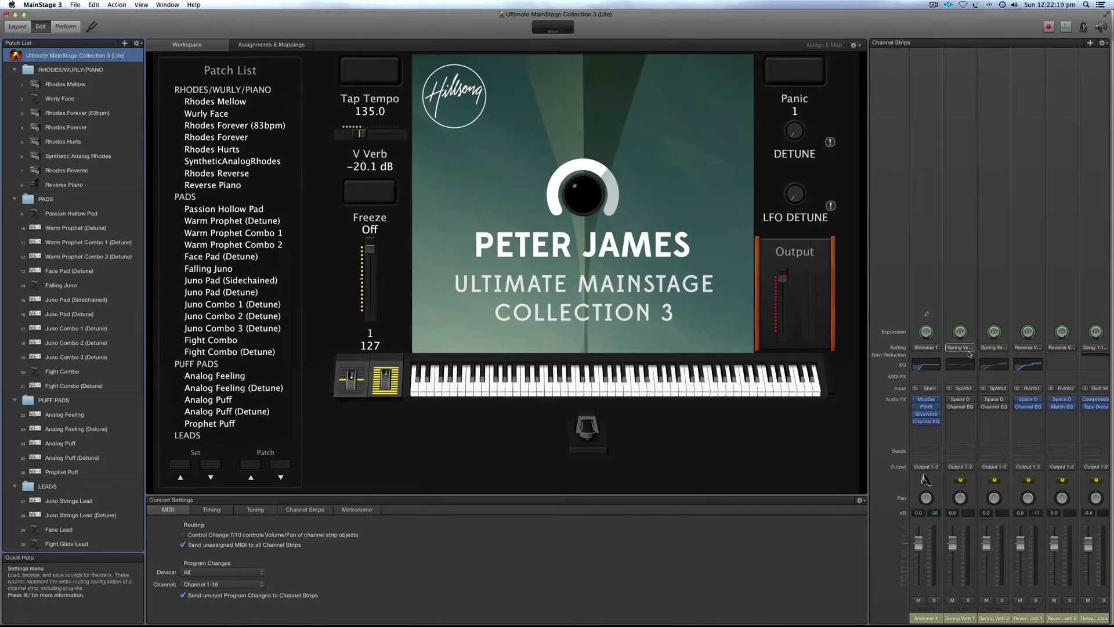
pyautogui.hscroll(3, 943, 398)
pyautogui.hscroll(10, 944, 399)
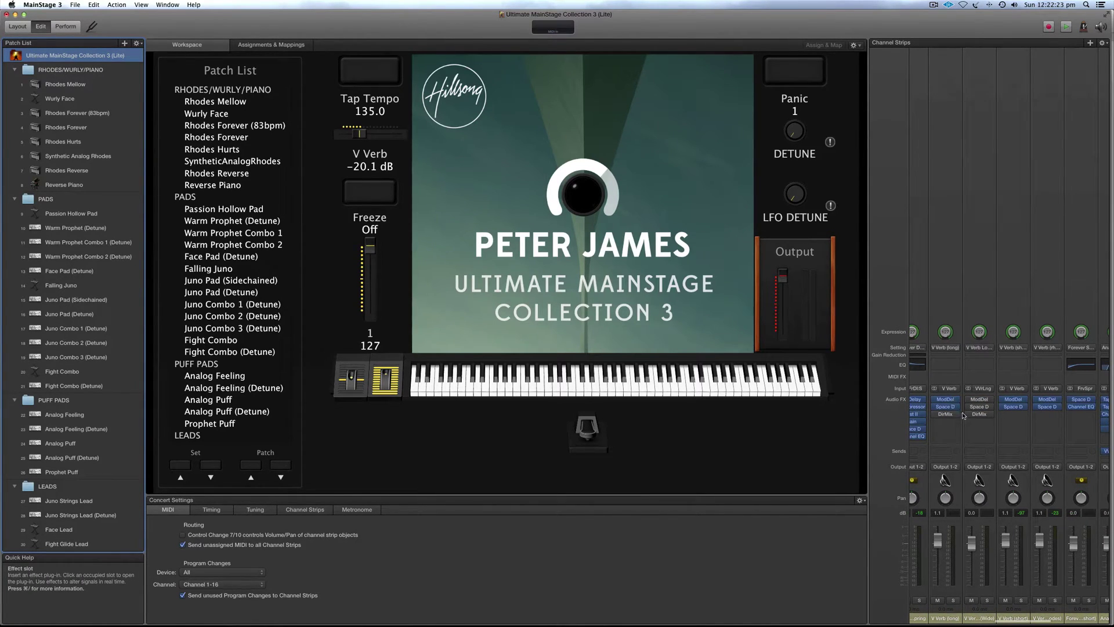
pyautogui.moveTo(977, 416)
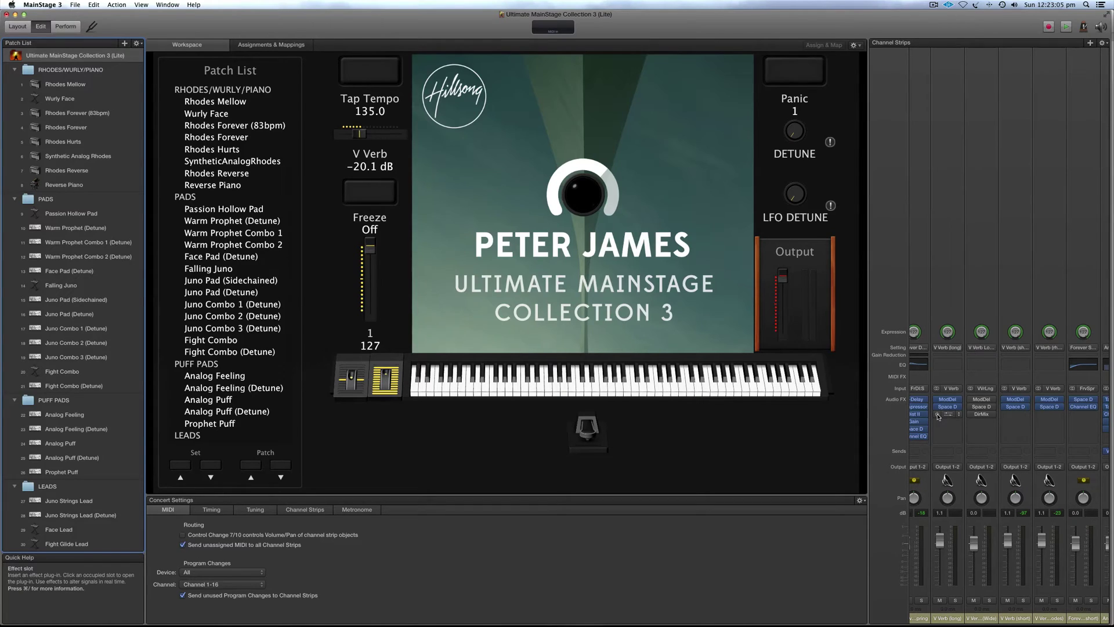
pyautogui.moveTo(981, 414); pyautogui.dragTo(948, 414)
# In Layout mode, place a Button screen control below the faders, then return to Edit mode
pyautogui.click(16, 26)
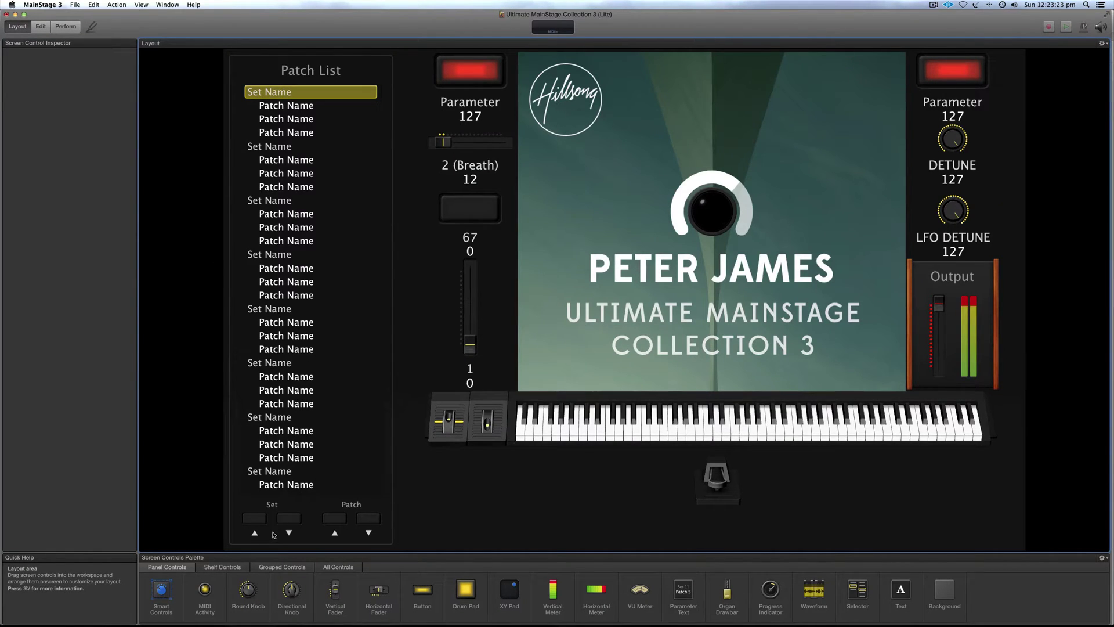
pyautogui.moveTo(423, 589); pyautogui.dragTo(471, 498)
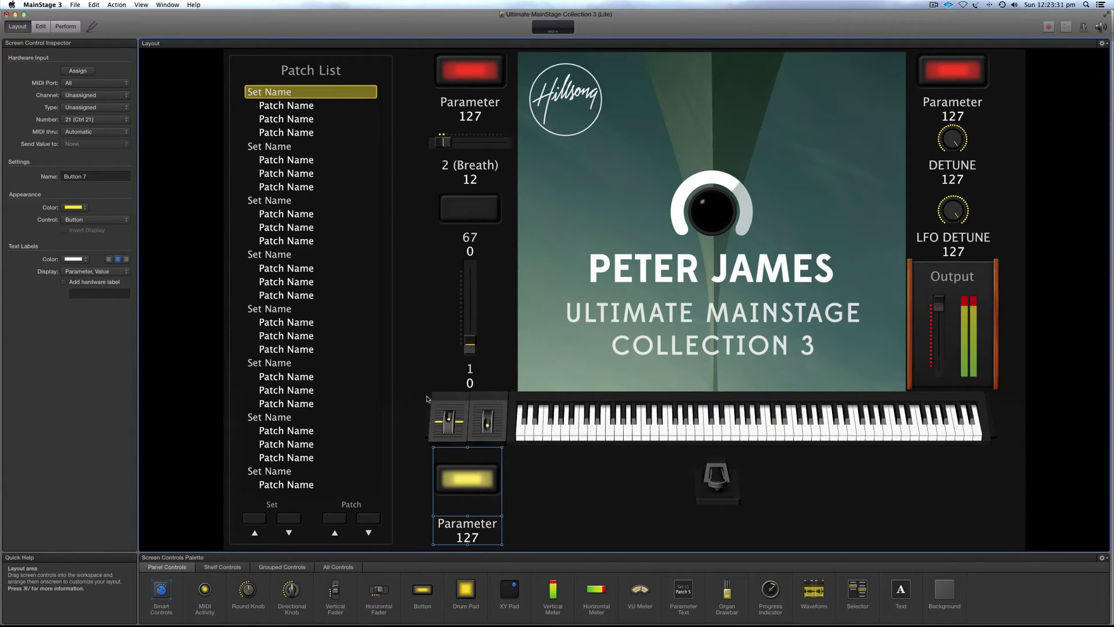
pyautogui.click(41, 26)
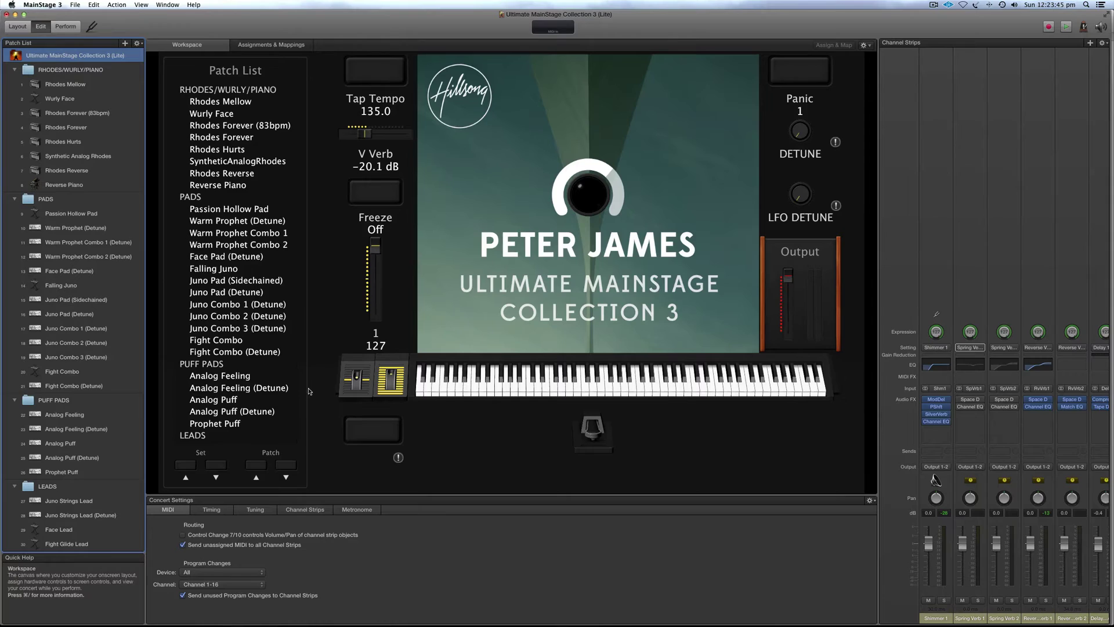
# Map the new button to Reverse Verb 1's Space Designer bypass with saved value ---
pyautogui.click(373, 429)
pyautogui.click(813, 524)
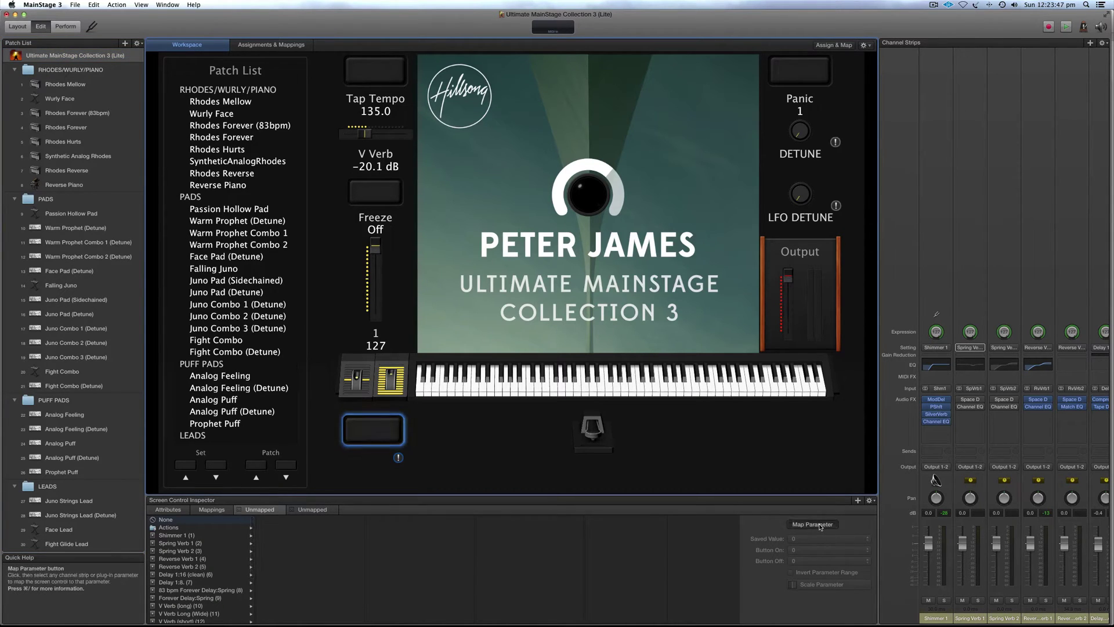
pyautogui.click(1027, 401)
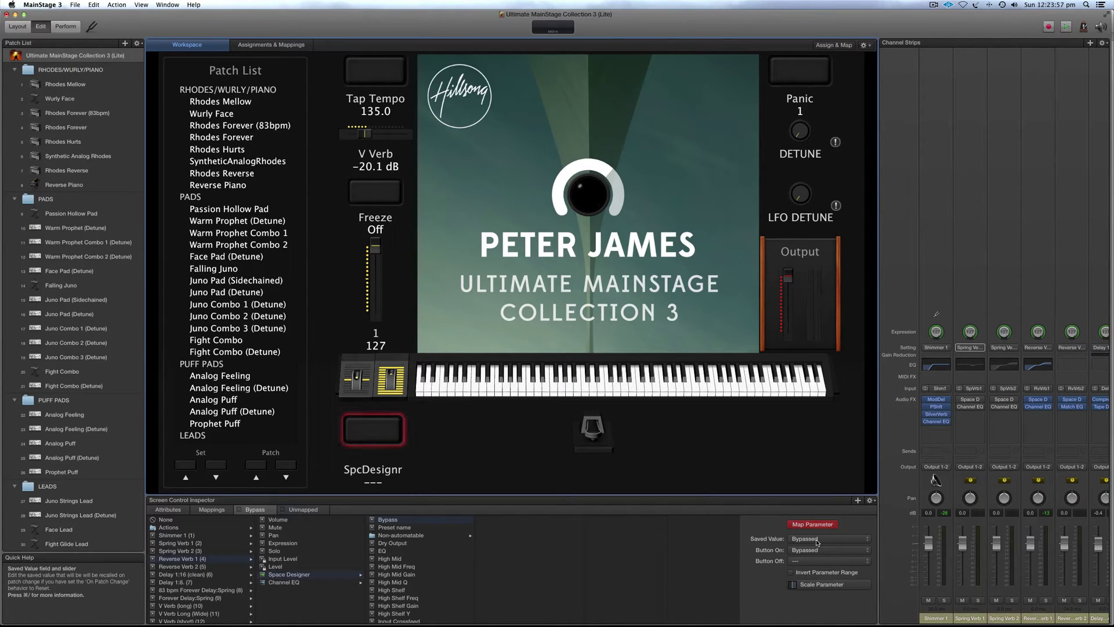
pyautogui.click(818, 540)
pyautogui.click(818, 533)
# Add a second mapping to Reverse Verb 2's Space Designer bypass, saved value ---
pyautogui.click(170, 510)
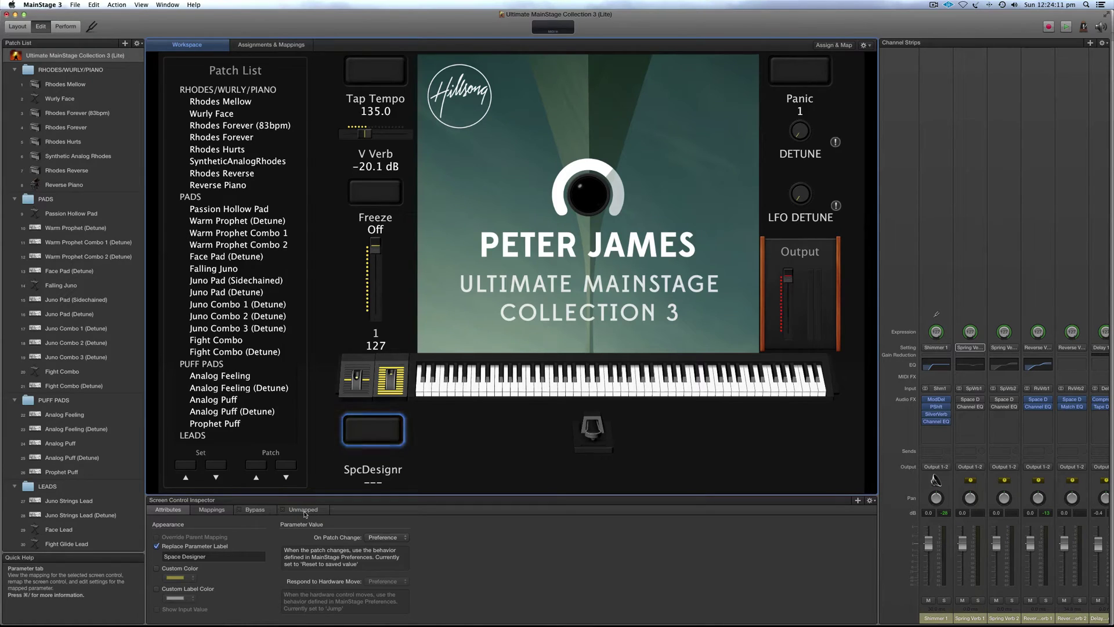
pyautogui.click(270, 510)
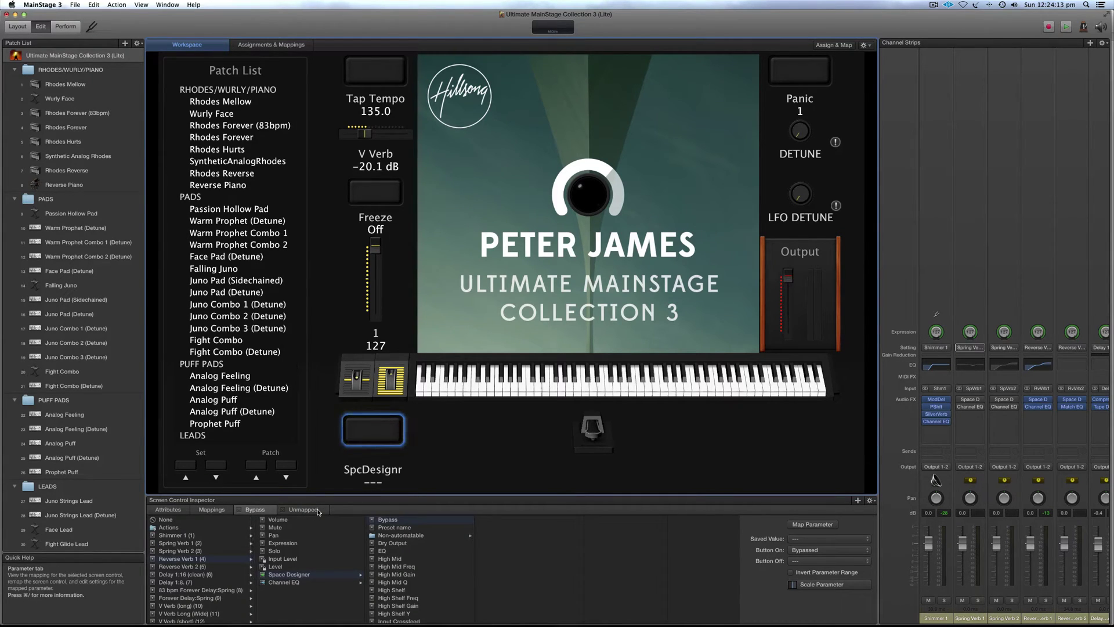
pyautogui.click(309, 510)
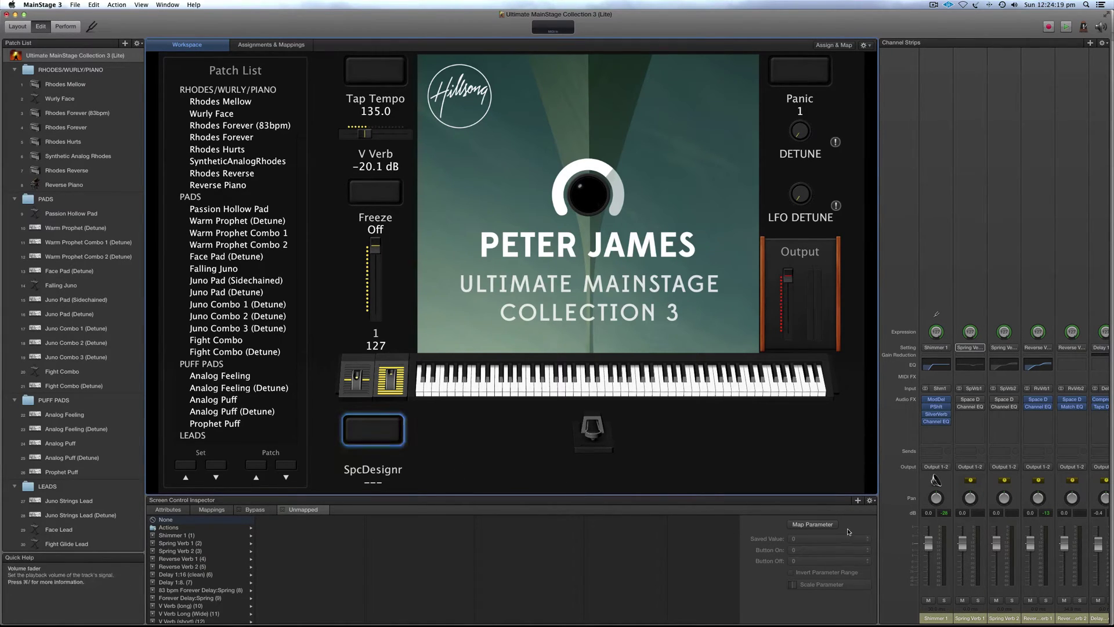
pyautogui.click(828, 525)
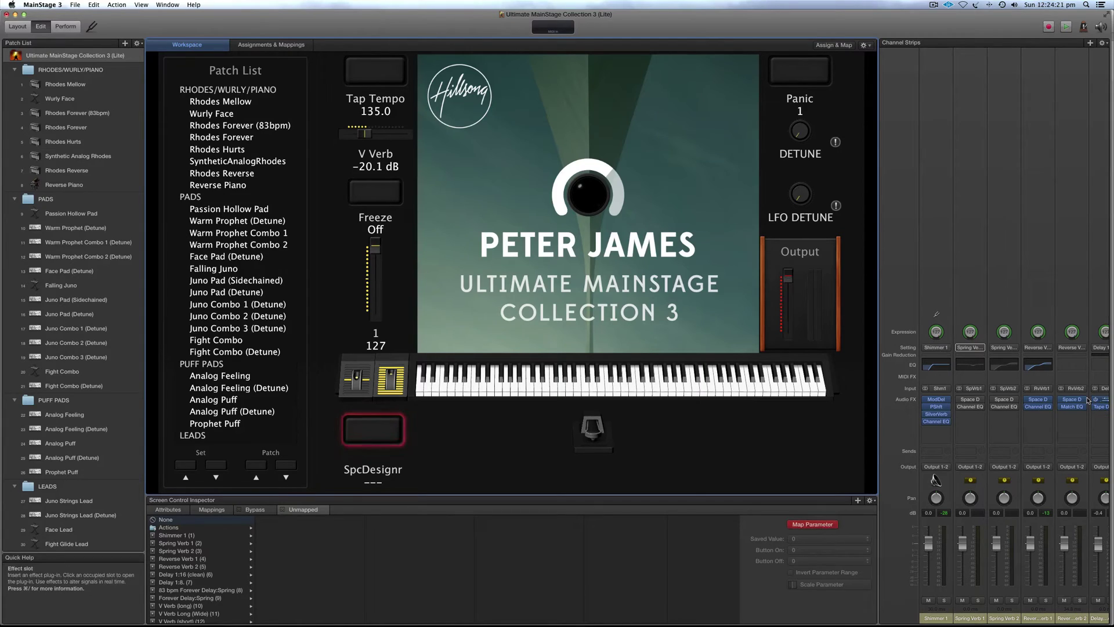
pyautogui.click(1063, 399)
pyautogui.click(819, 539)
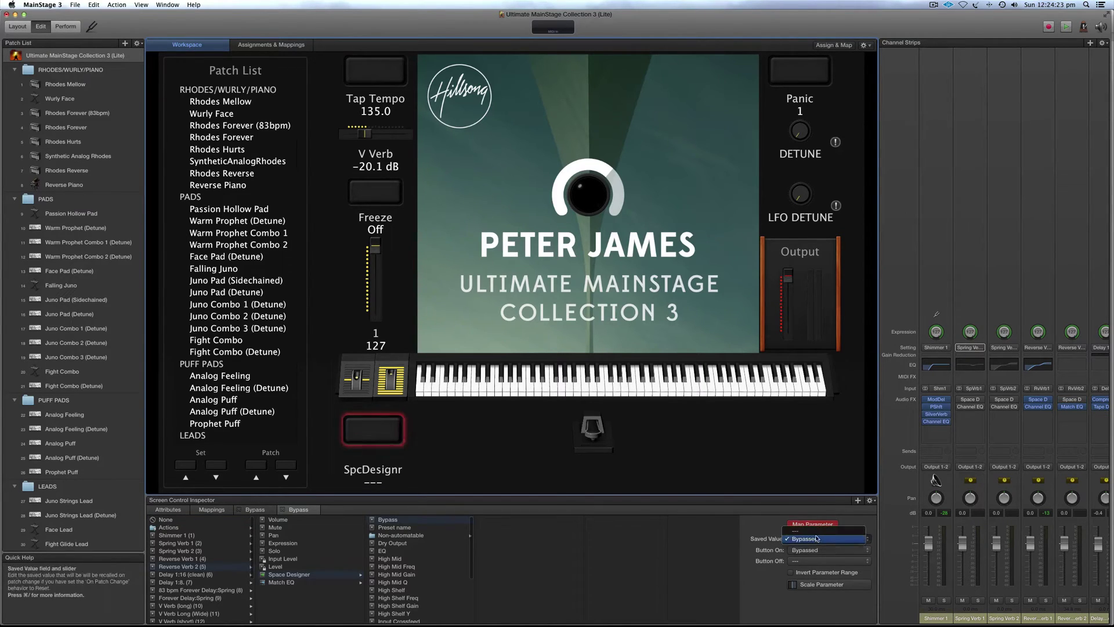
pyautogui.click(816, 532)
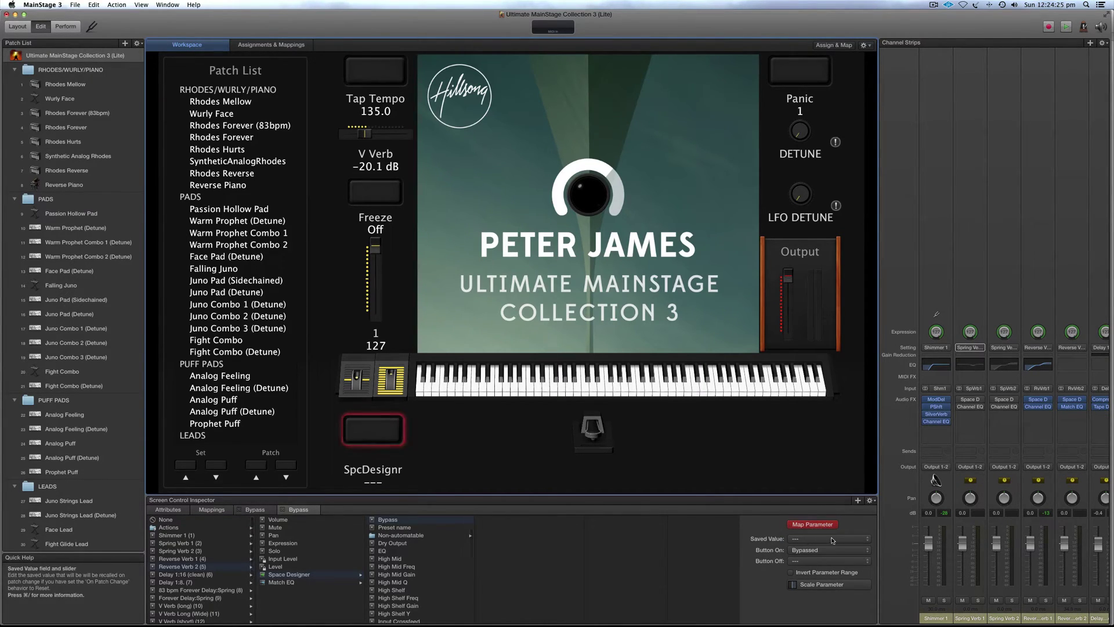
pyautogui.click(859, 500)
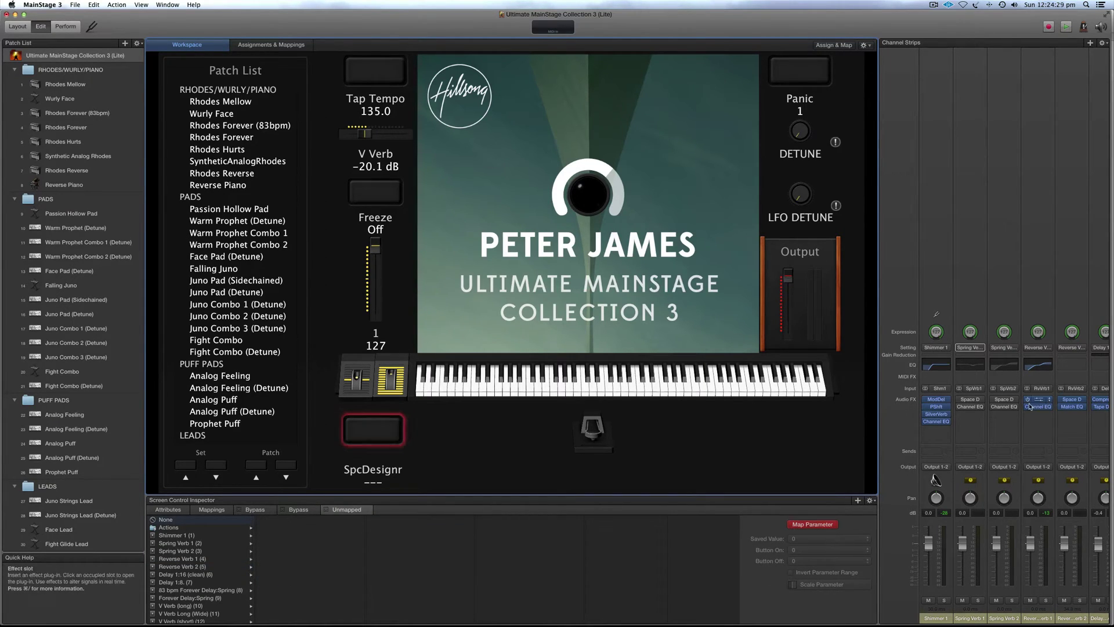
pyautogui.click(825, 524)
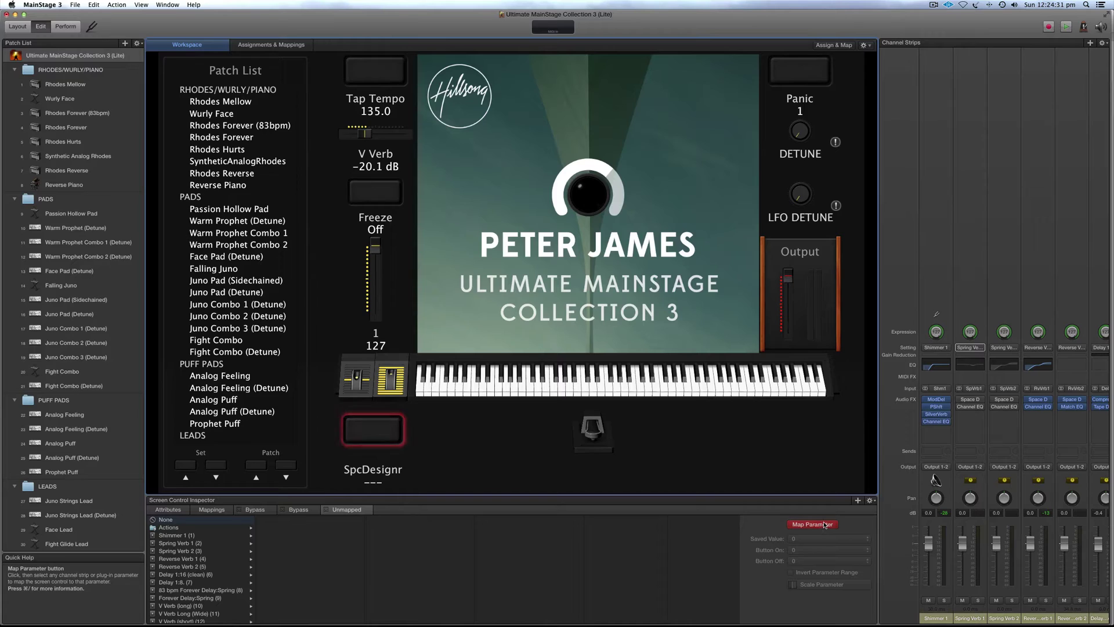
# Toggle the SpcDesignr button twice to test it, then delete it from the layout
pyautogui.click(373, 435)
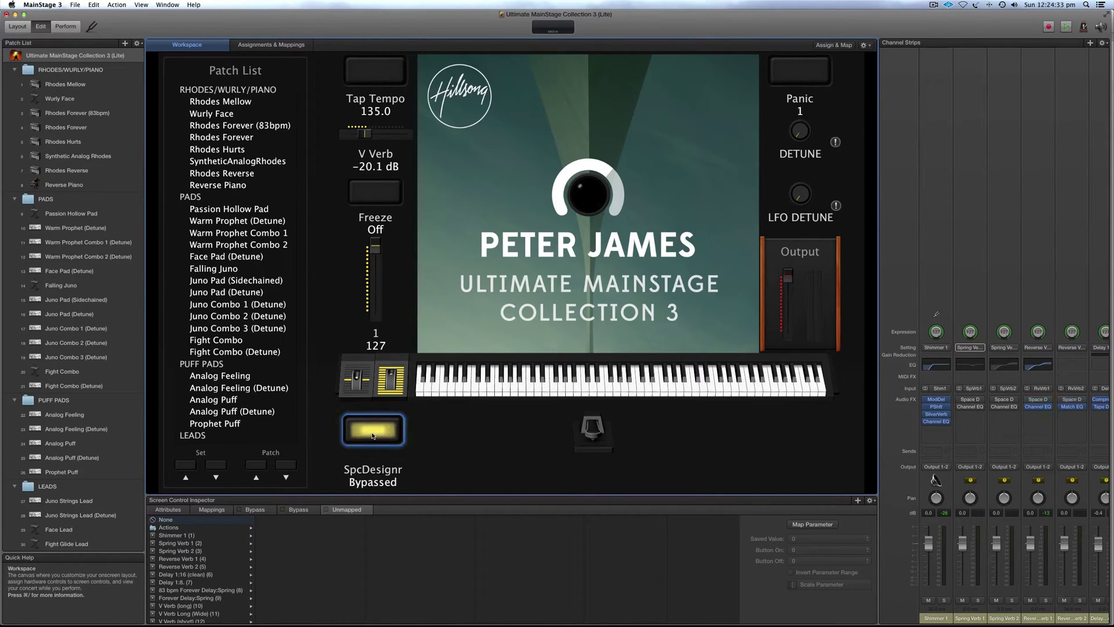
pyautogui.click(374, 429)
pyautogui.press('super+1')
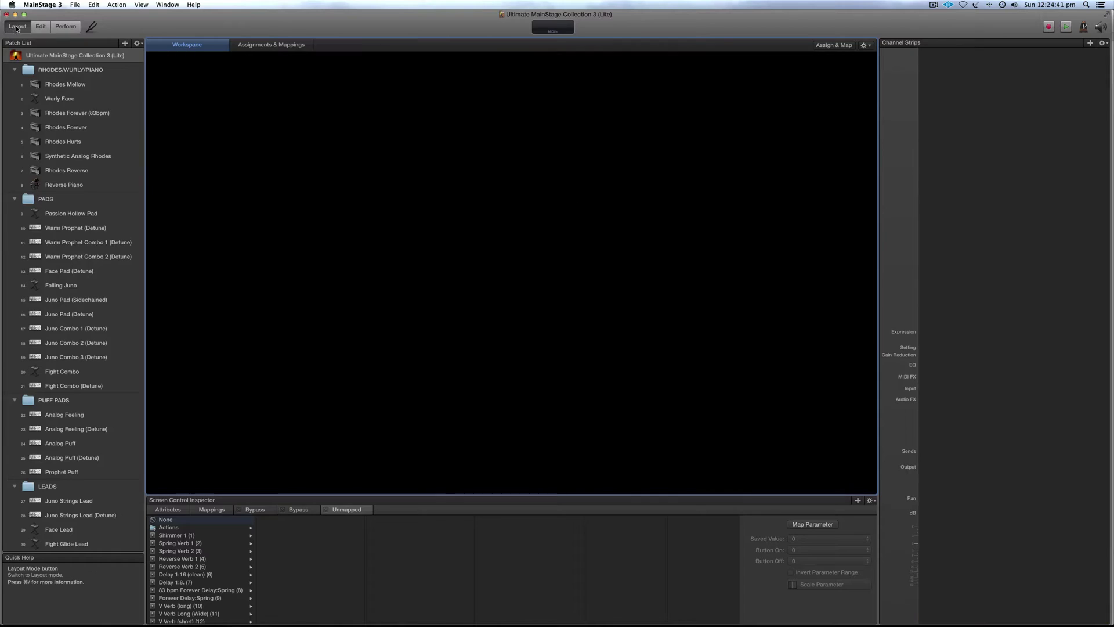
pyautogui.press('Delete')
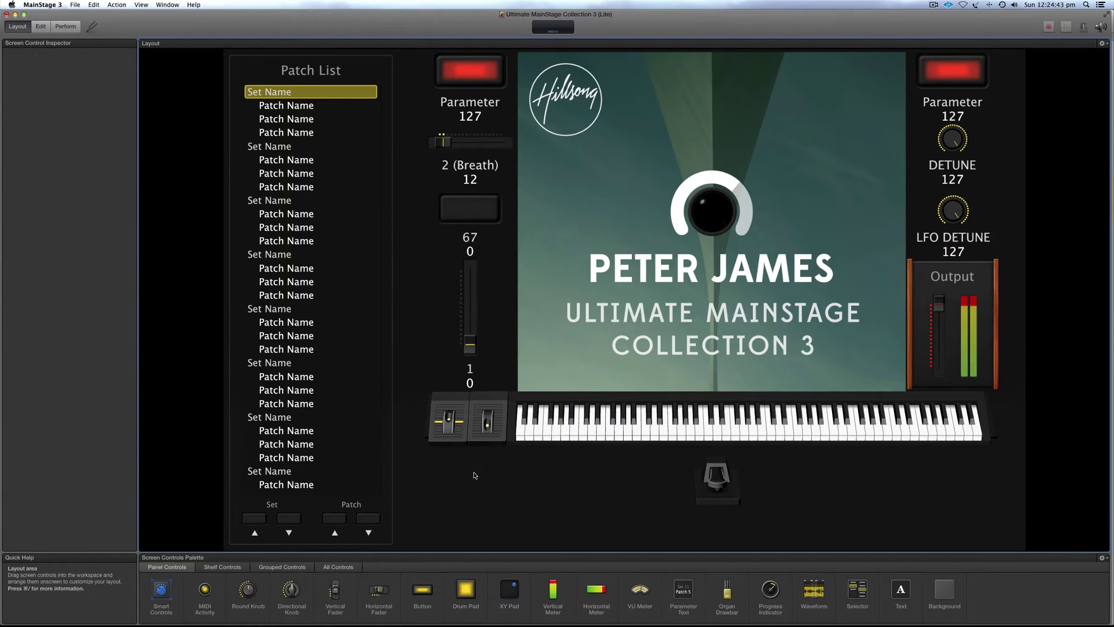
pyautogui.press('super+2')
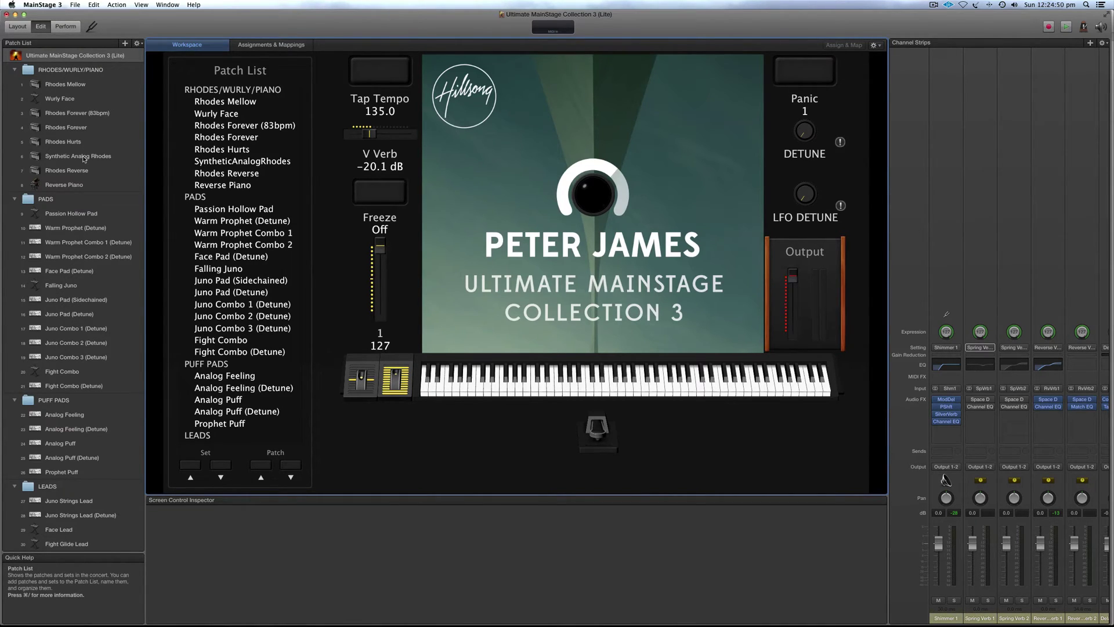
# Inspect the Rhodes Forever patch's strip effects, then select the concert row for Concert Settings
pyautogui.click(77, 128)
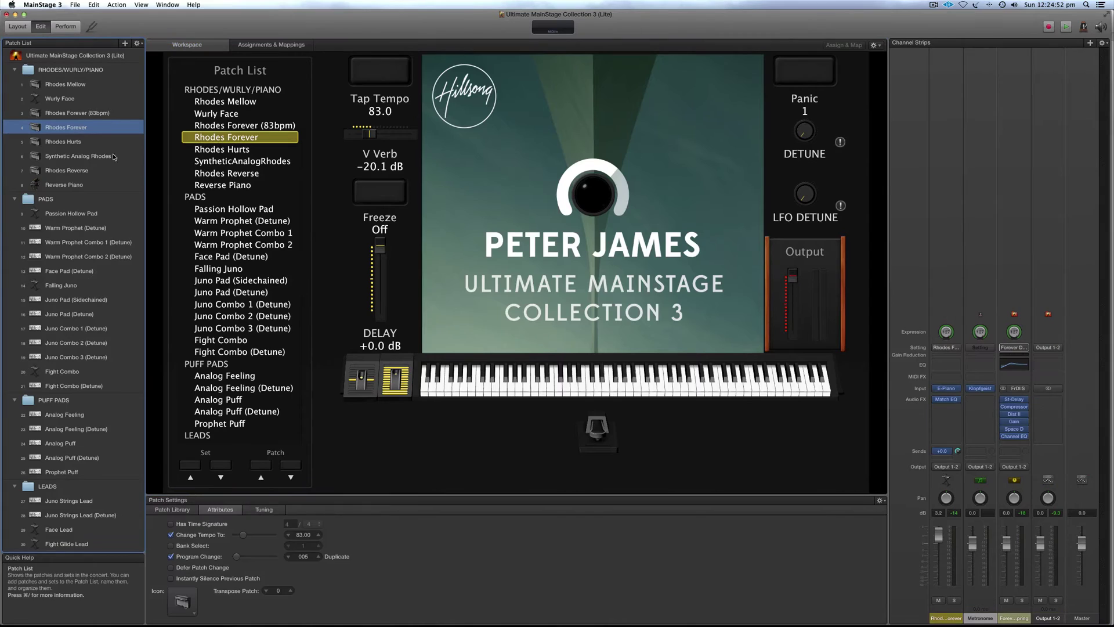
pyautogui.click(1004, 431)
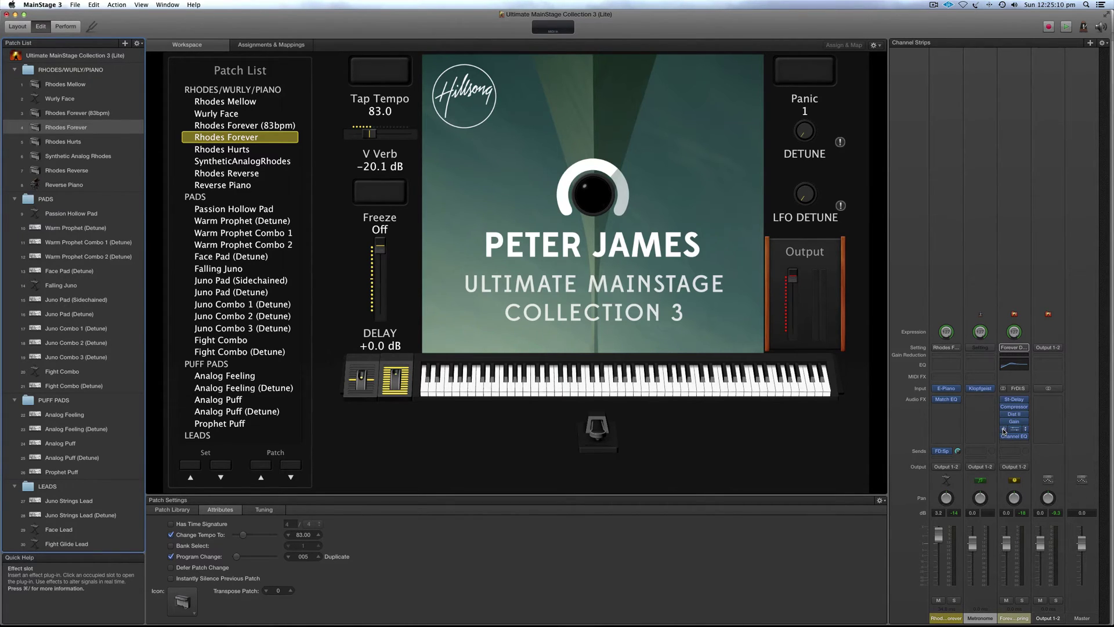
pyautogui.click(104, 55)
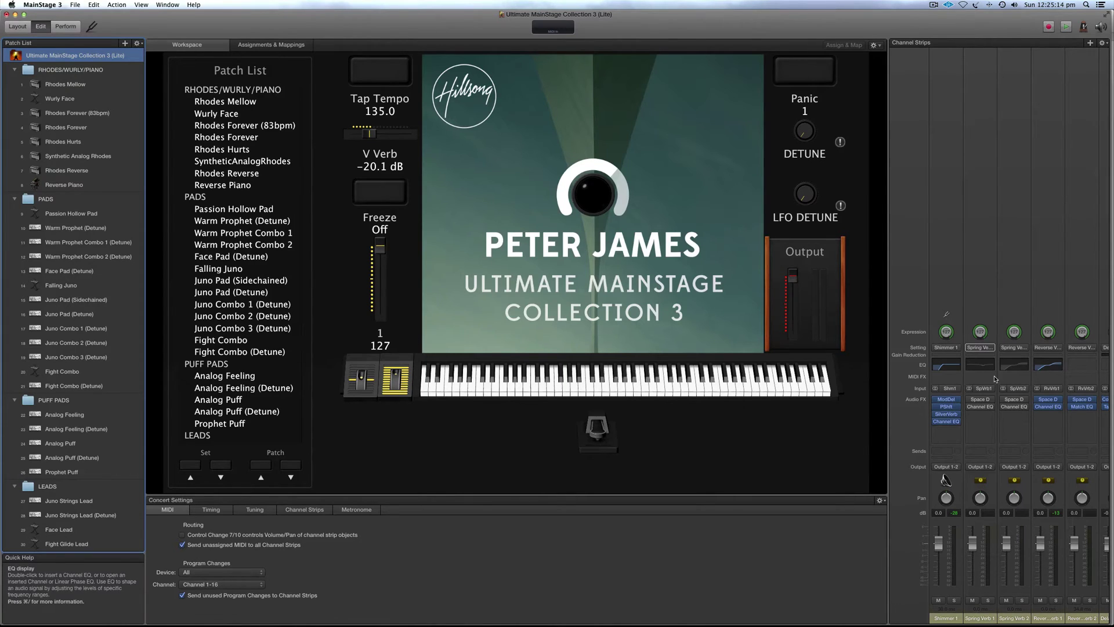
pyautogui.hscroll(1, 996, 408)
pyautogui.hscroll(4, 996, 408)
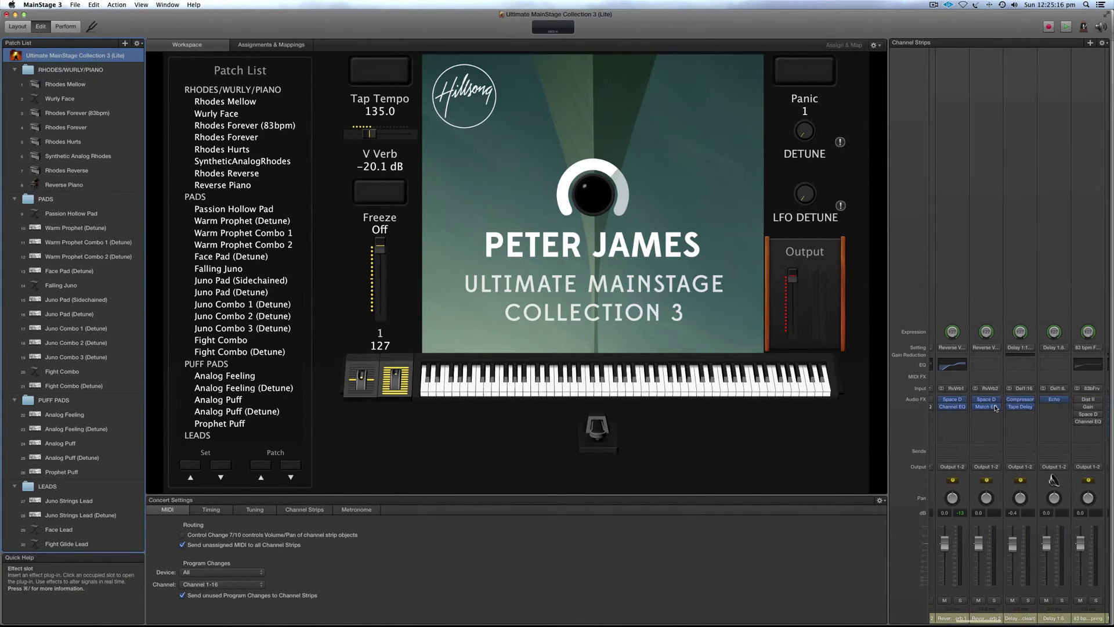
pyautogui.hscroll(3, 996, 408)
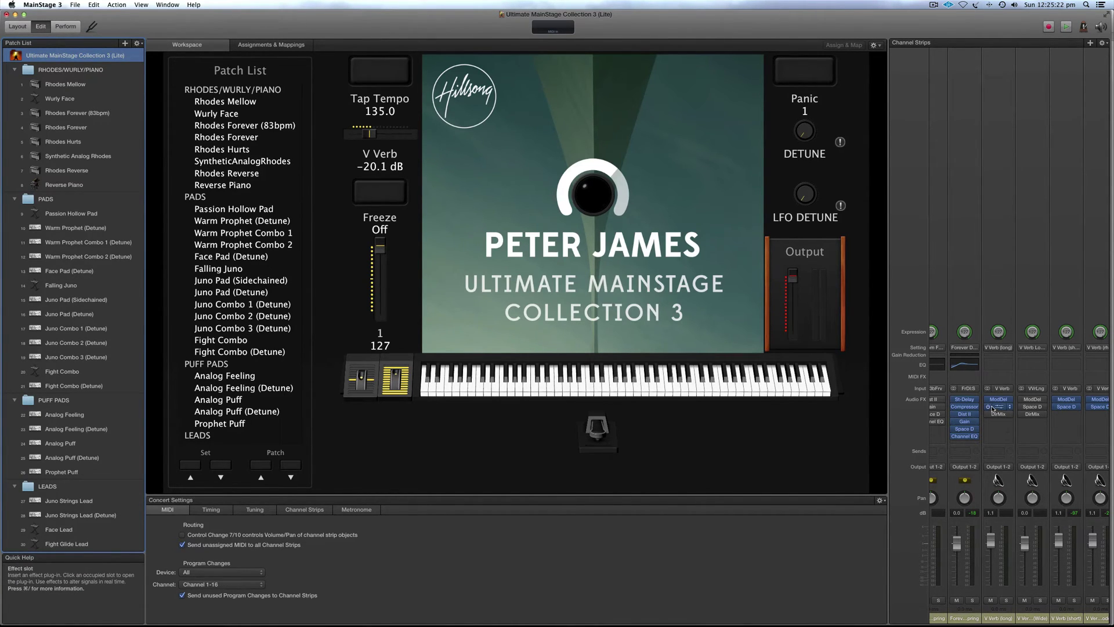
pyautogui.hotkey('ctrl', 'Up')
pyautogui.click(770, 267)
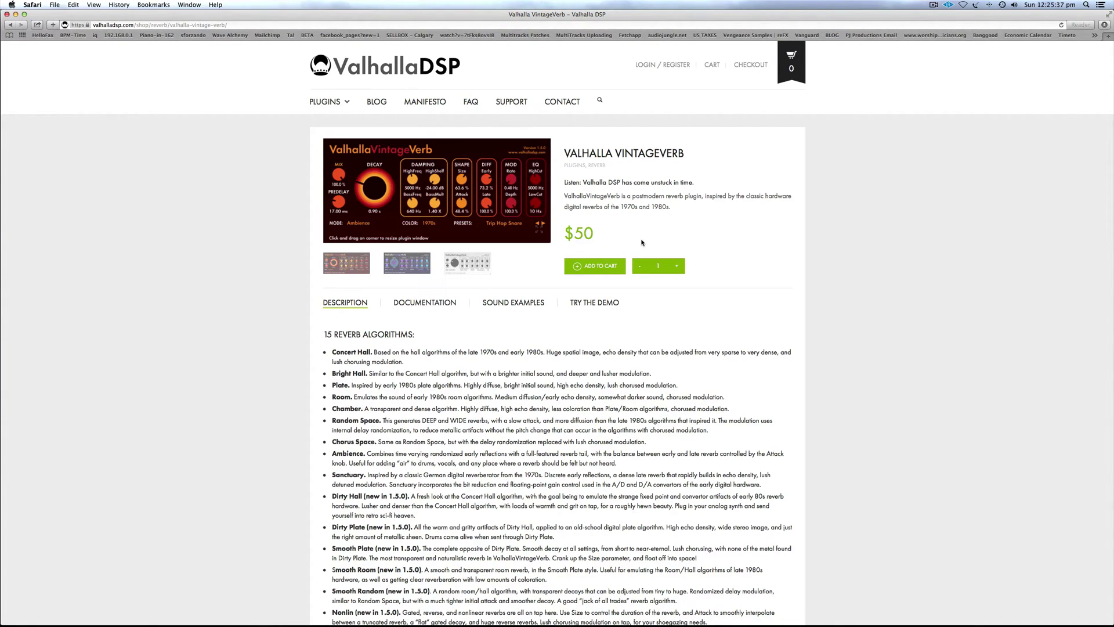
pyautogui.hotkey('ctrl', 'Up')
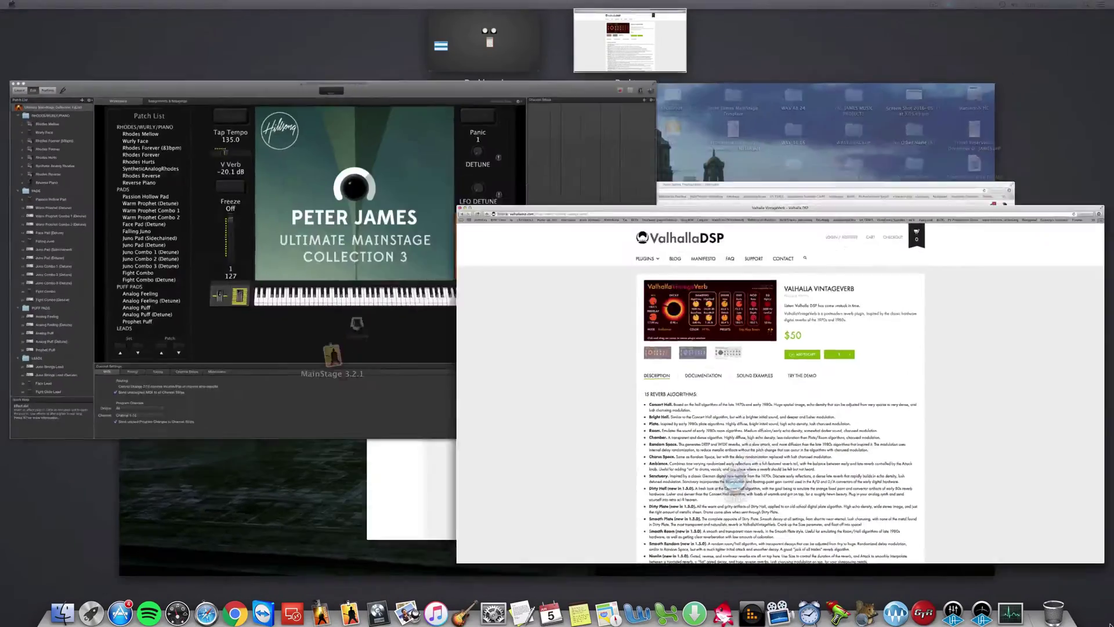
# In the empty slot below DirMix on V Verb (long), choose Audio Units > Valhalla DSP, LLC > ValhallaVintageVerb
pyautogui.click(376, 340)
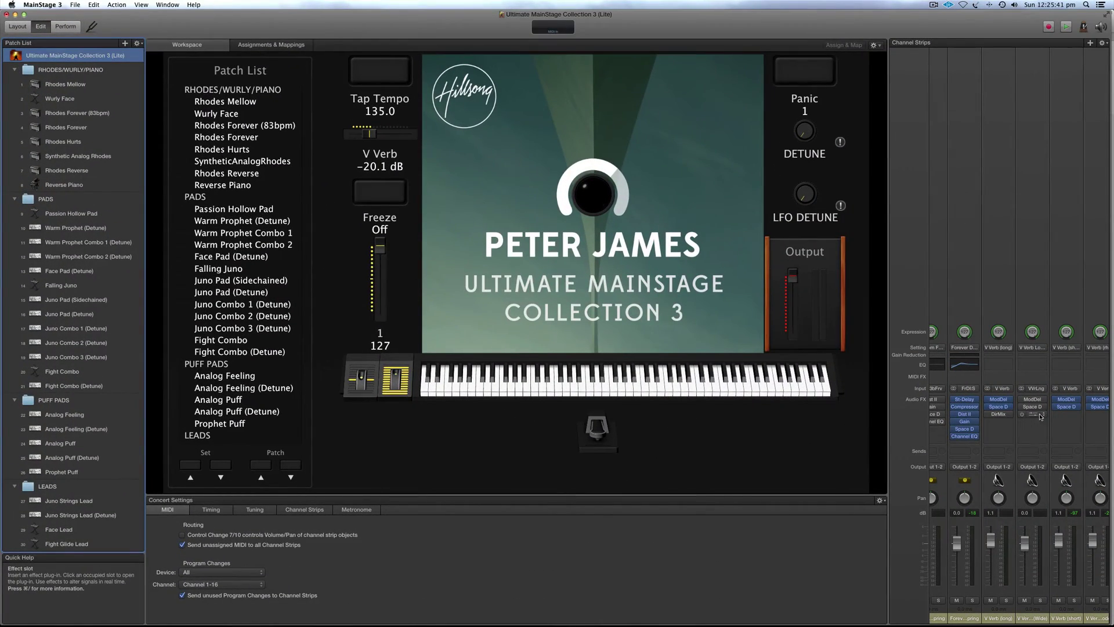
pyautogui.hscroll(2, 1039, 414)
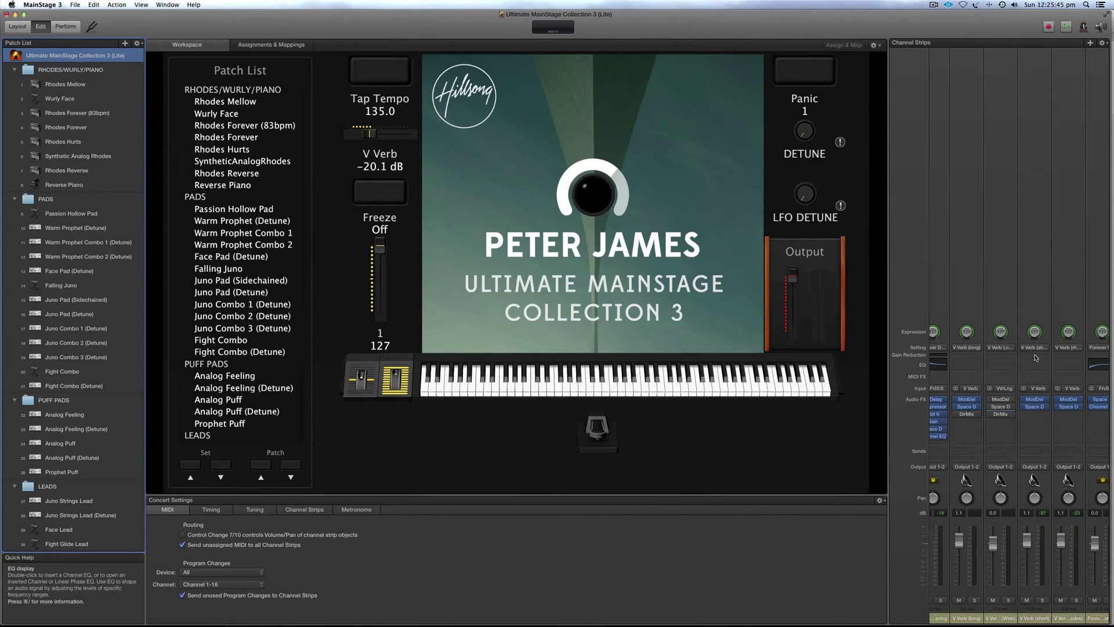
pyautogui.hscroll(2, 1036, 357)
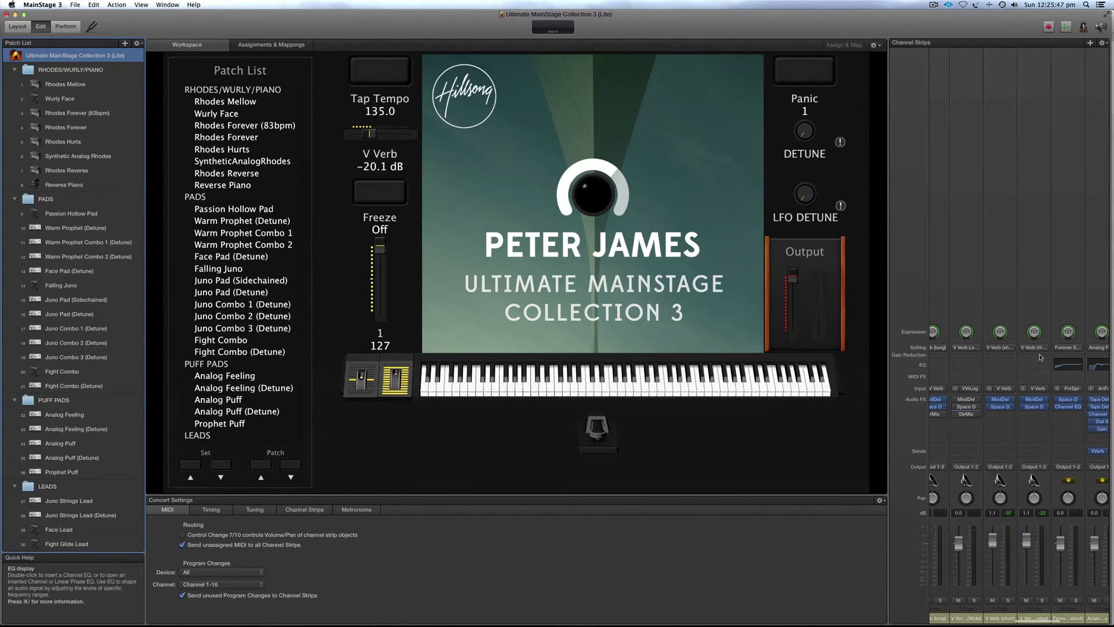
pyautogui.hscroll(-3, 1040, 357)
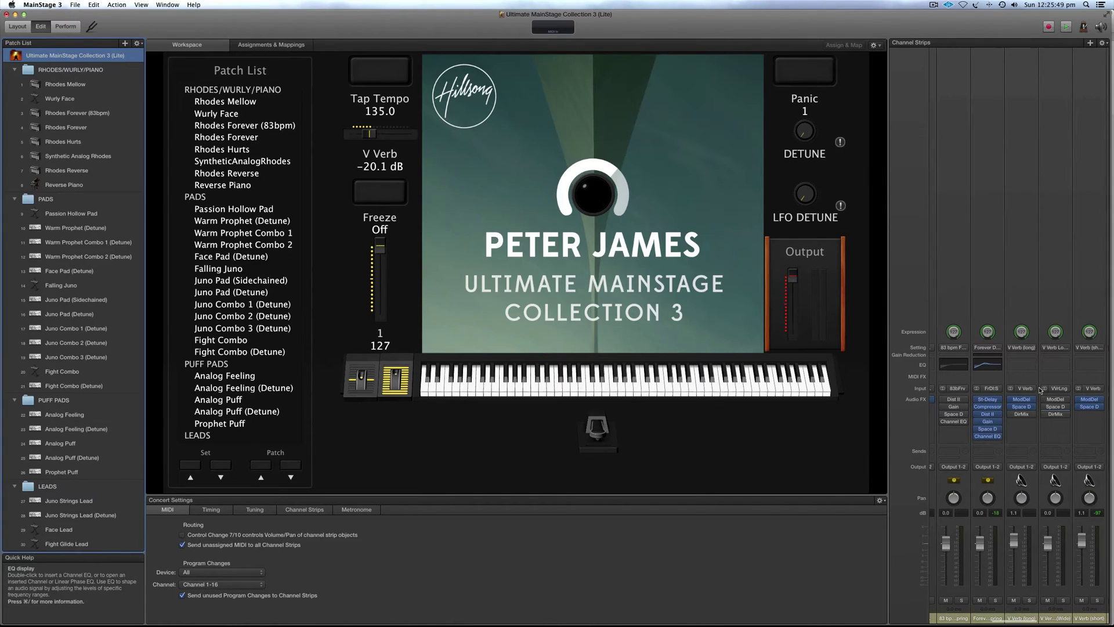
pyautogui.click(1014, 406)
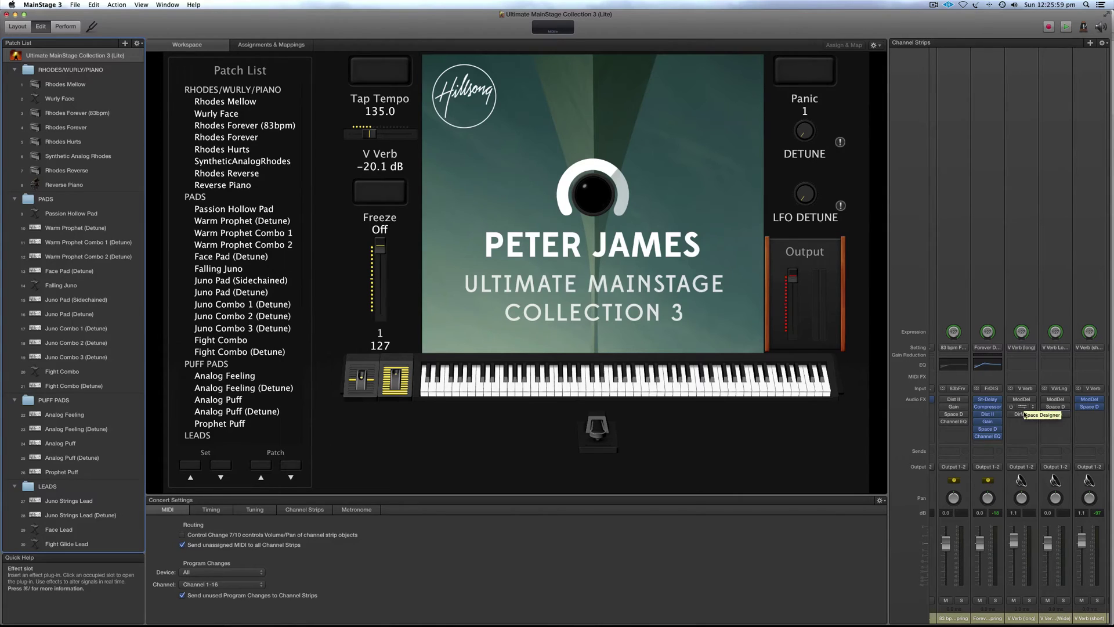
pyautogui.click(1025, 422)
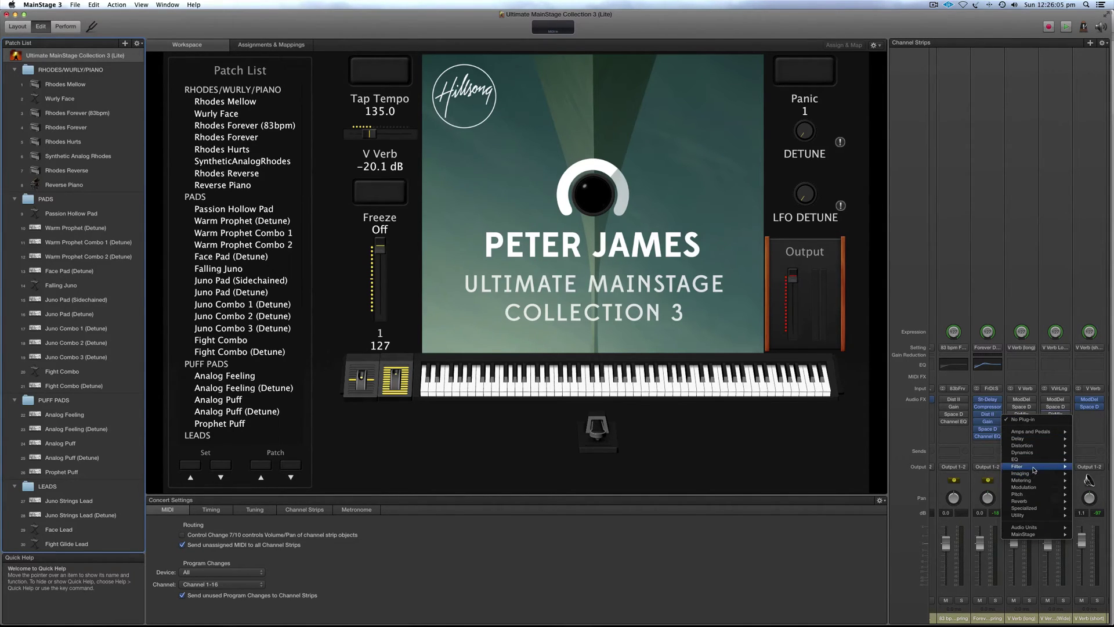
pyautogui.moveTo(1044, 529)
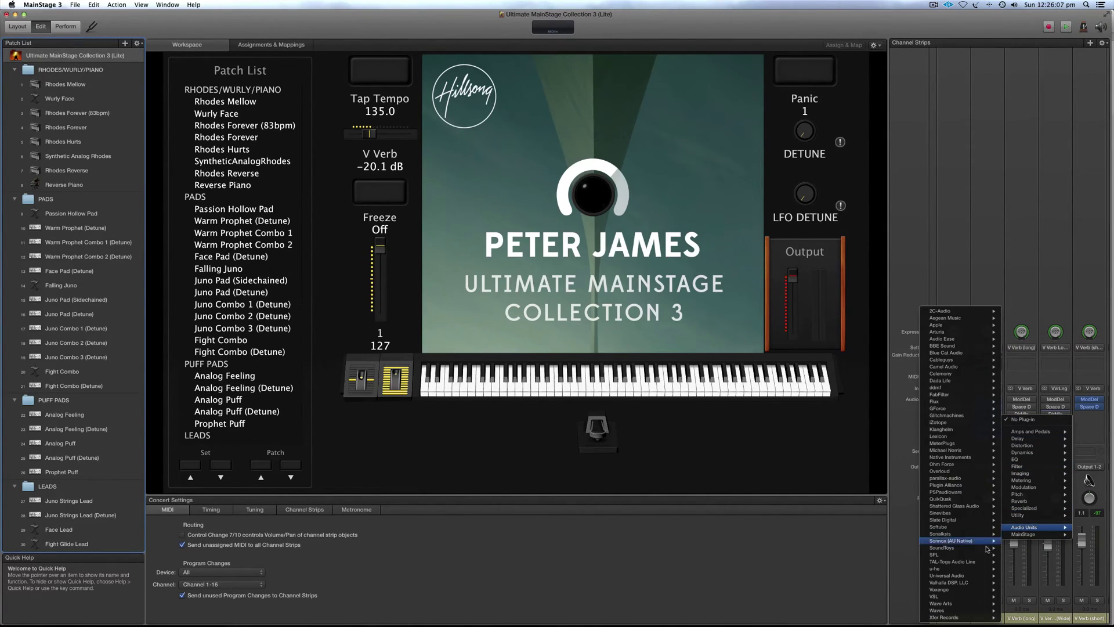
pyautogui.moveTo(969, 583)
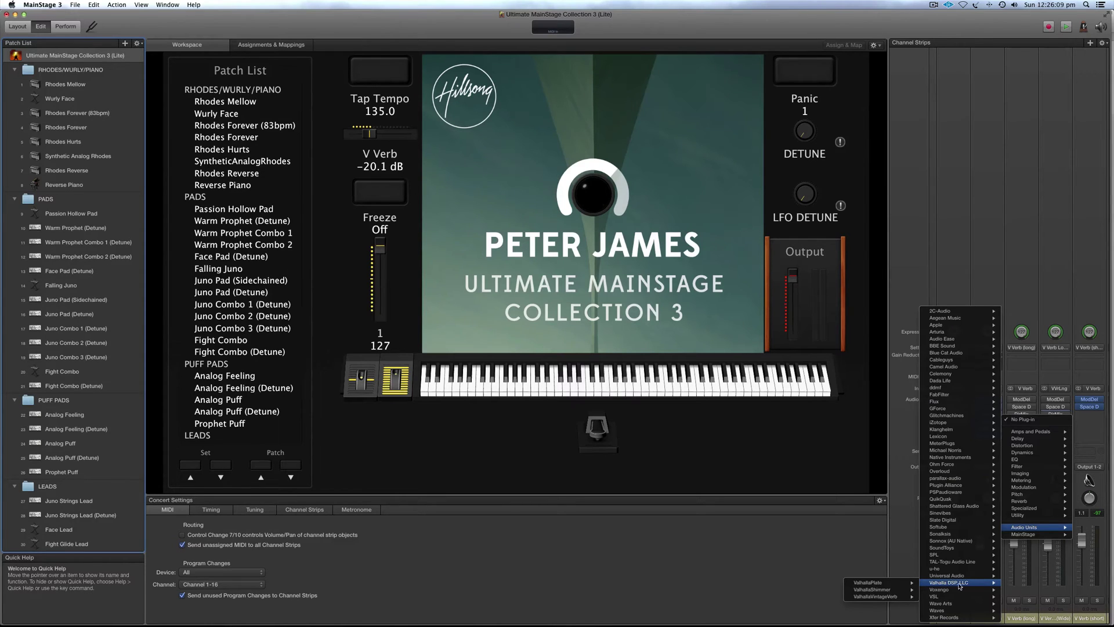
# Insert the Stereo ValhallaVintageVerb and load its Hollow Pad Verb preset
pyautogui.moveTo(876, 597)
pyautogui.click(830, 596)
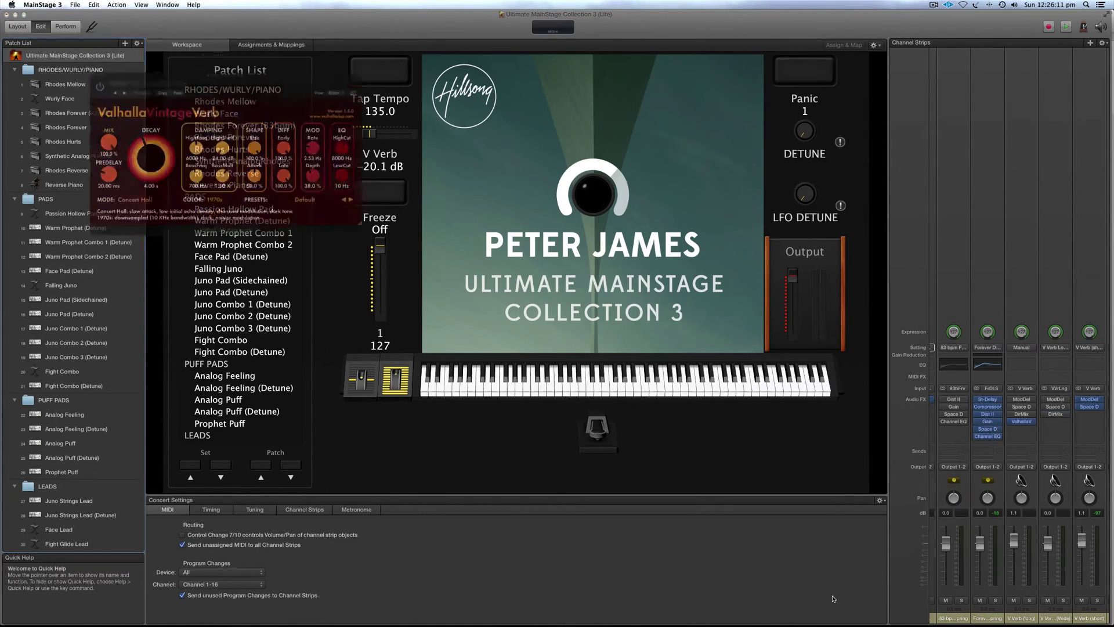
pyautogui.click(112, 50)
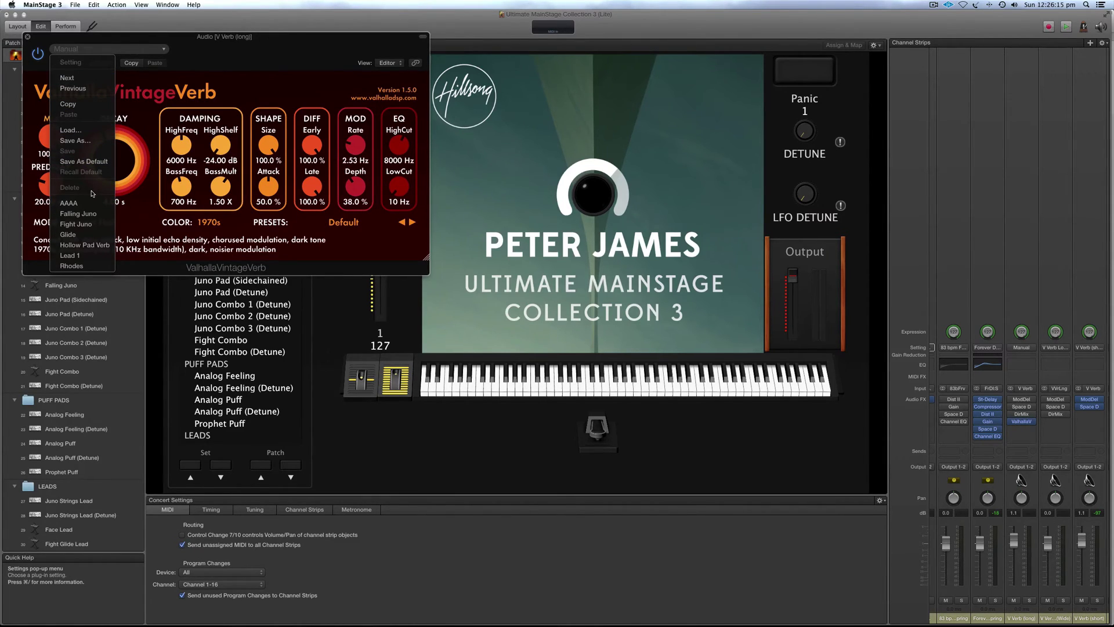
pyautogui.click(90, 244)
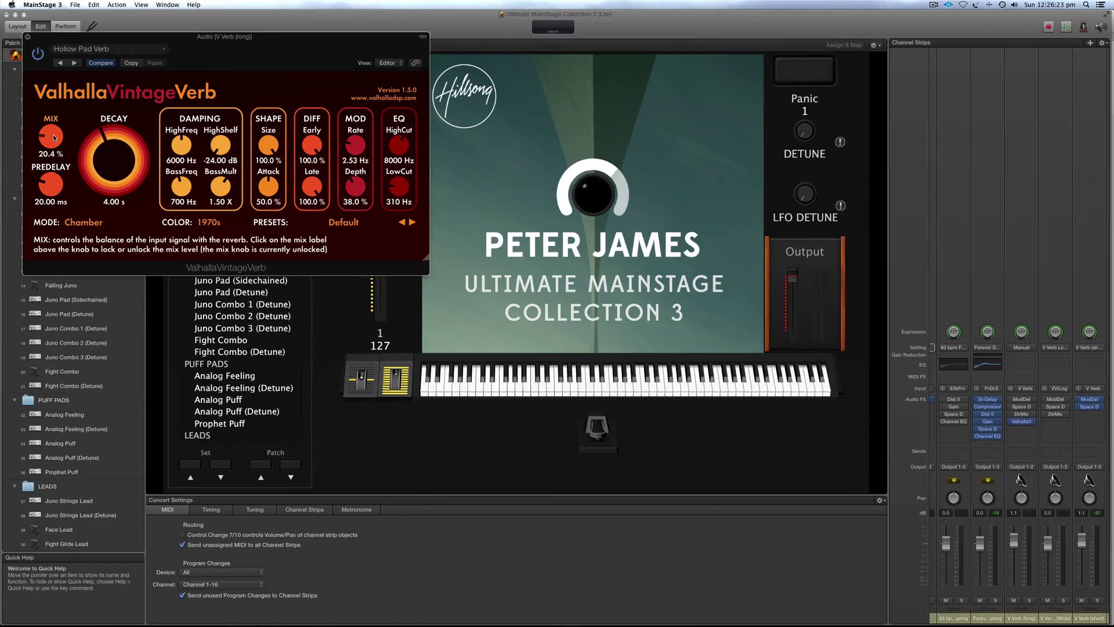
# Load the Falling Juno preset, then finish on the Rhodes preset
pyautogui.click(92, 50)
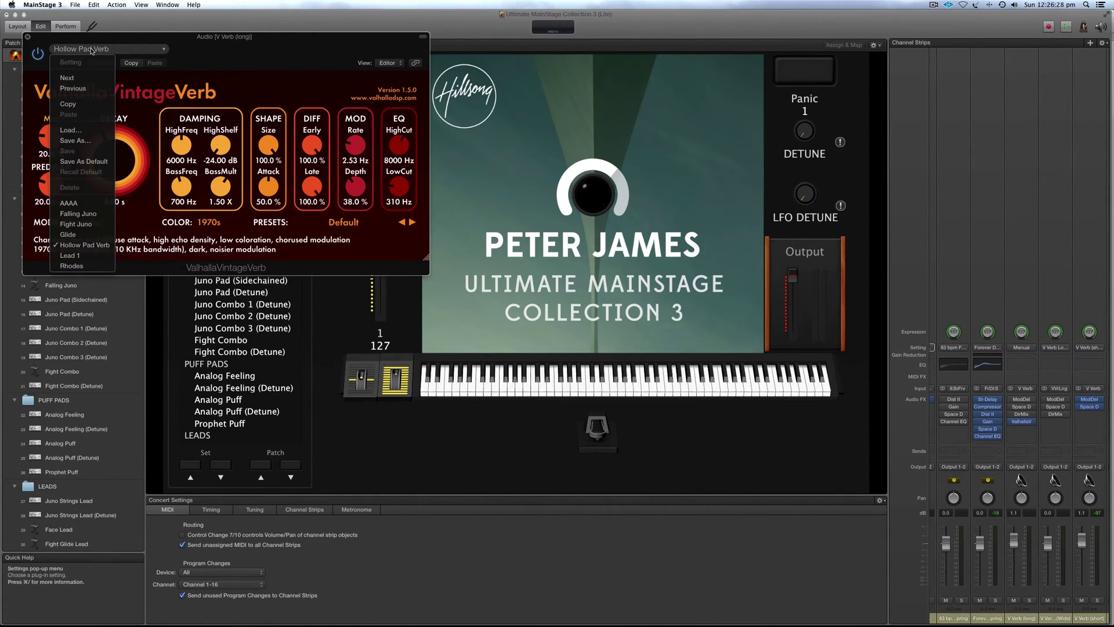
pyautogui.click(83, 214)
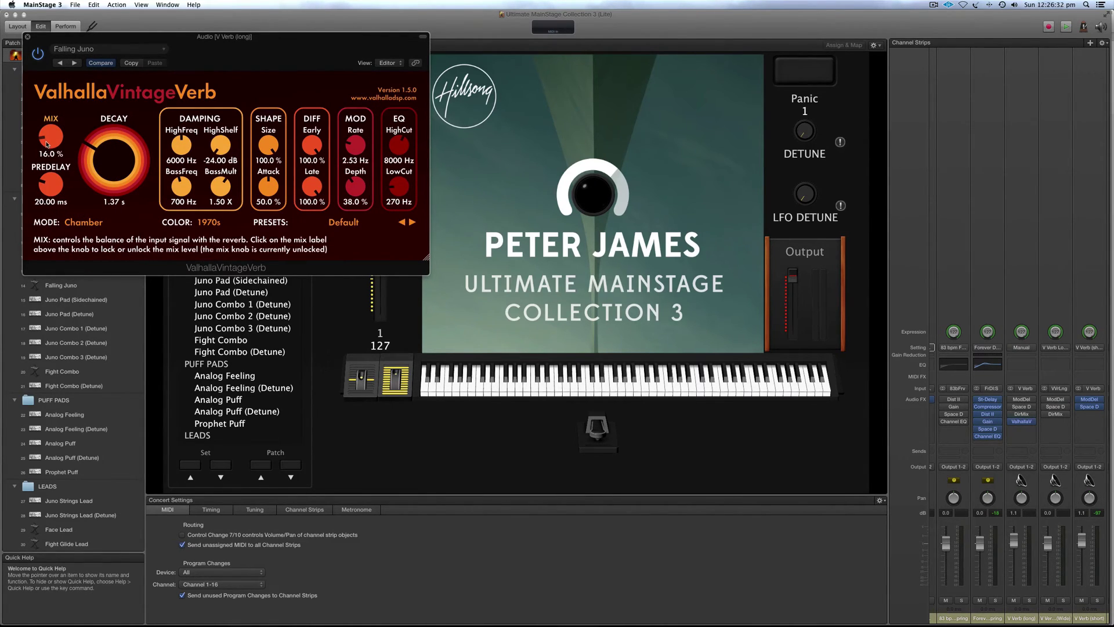
pyautogui.click(90, 51)
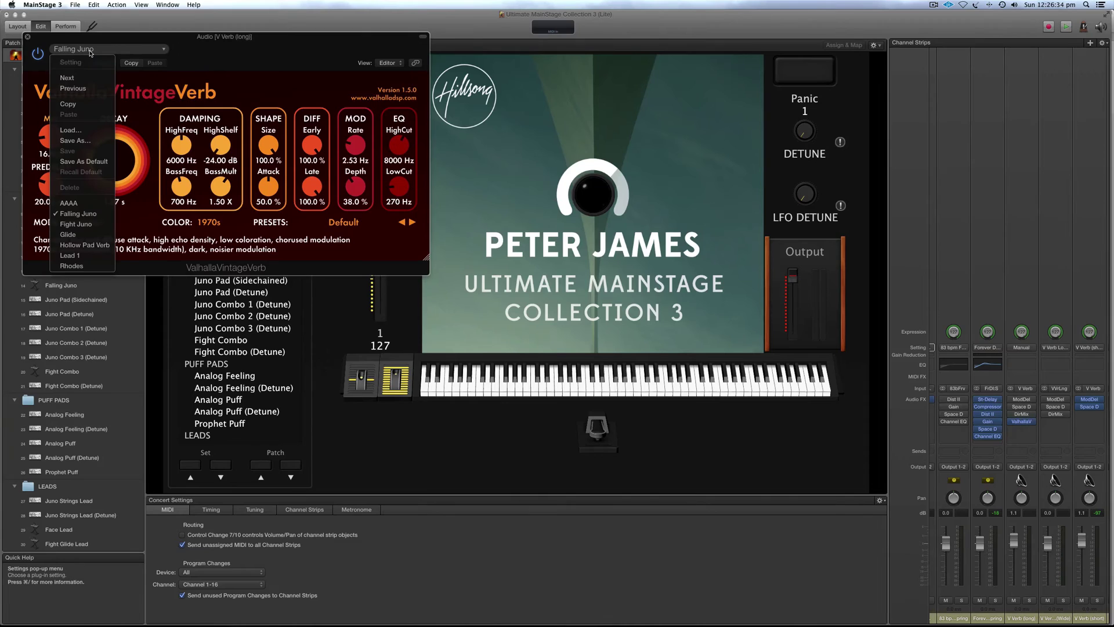
pyautogui.click(78, 267)
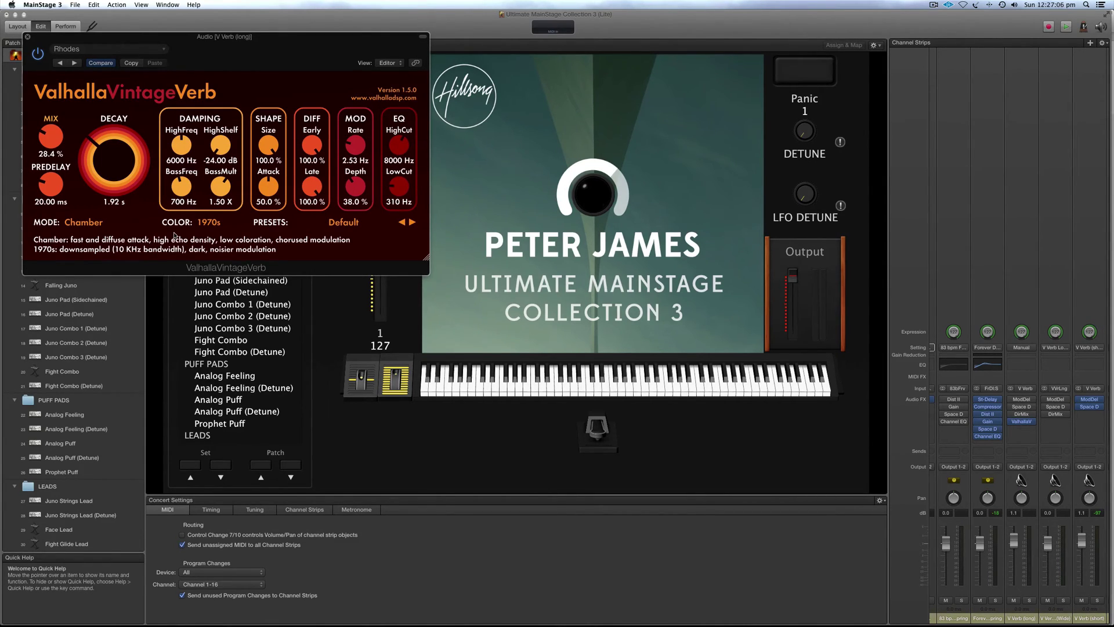
# Close the VintageVerb editor and set its slot on V Verb (long) to No Plug-in
pyautogui.click(28, 36)
pyautogui.click(1034, 422)
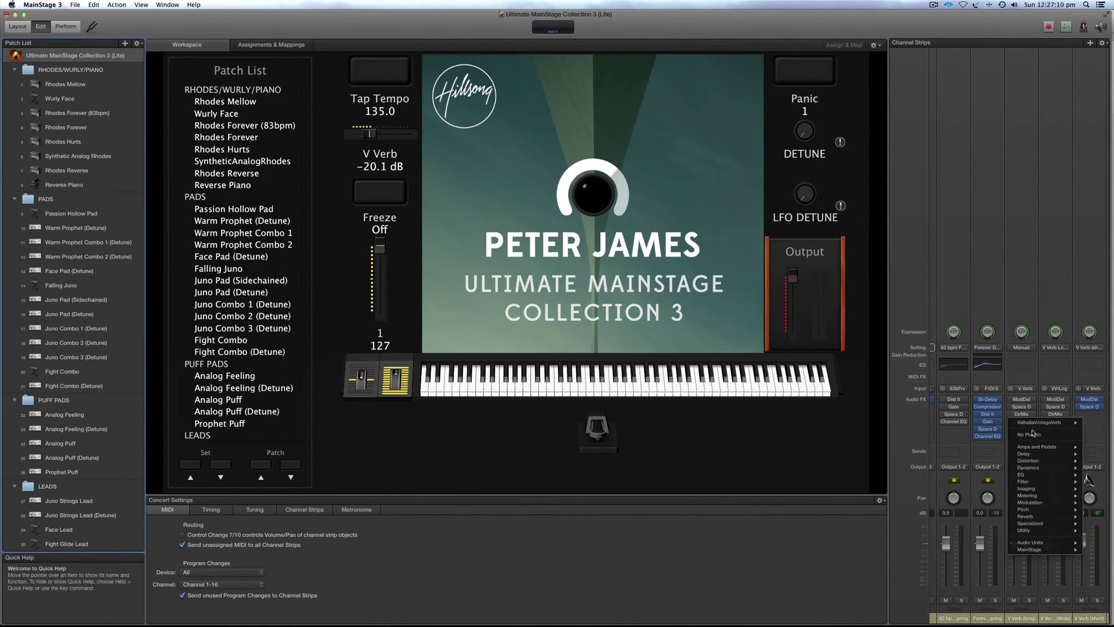
pyautogui.click(1032, 433)
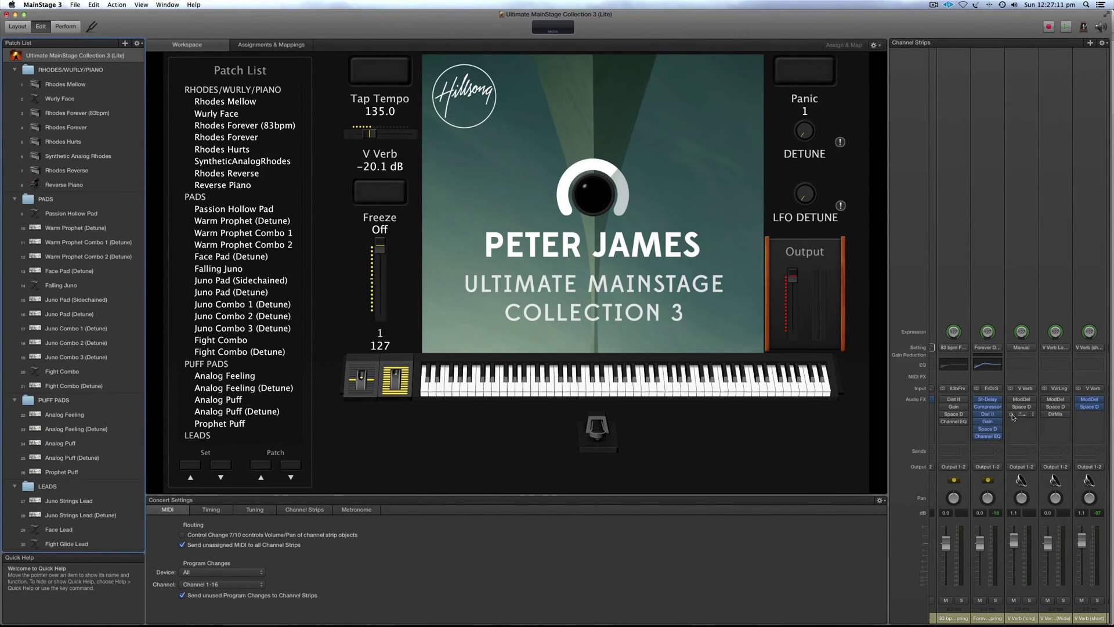
# Open Preferences > Audio and check the sample rate, keeping 44.1 kHz
pyautogui.click(59, 5)
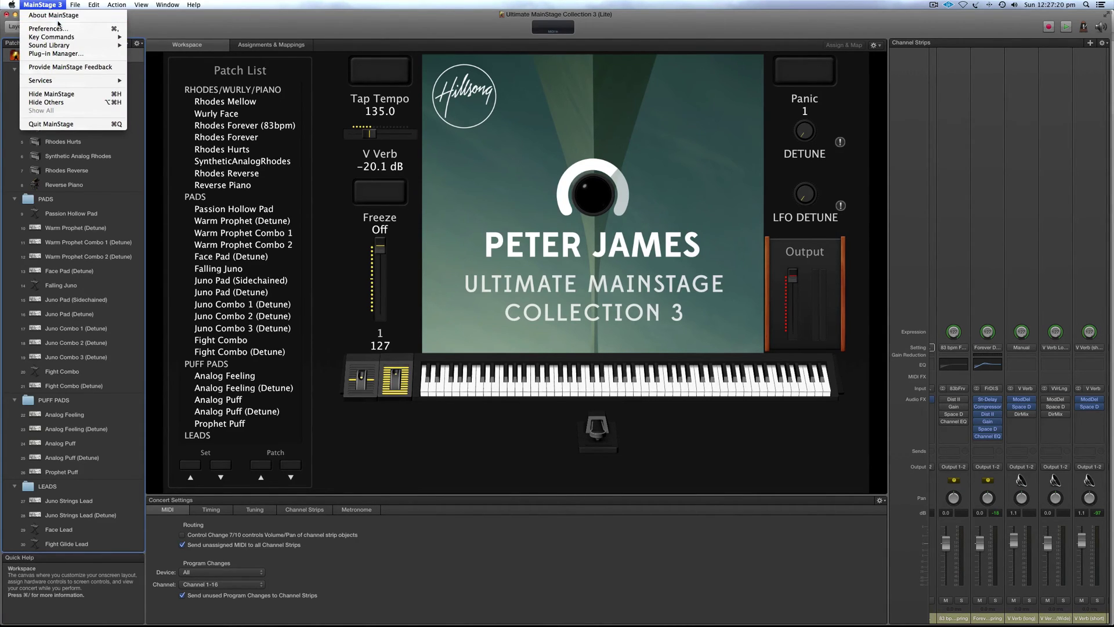
pyautogui.click(59, 28)
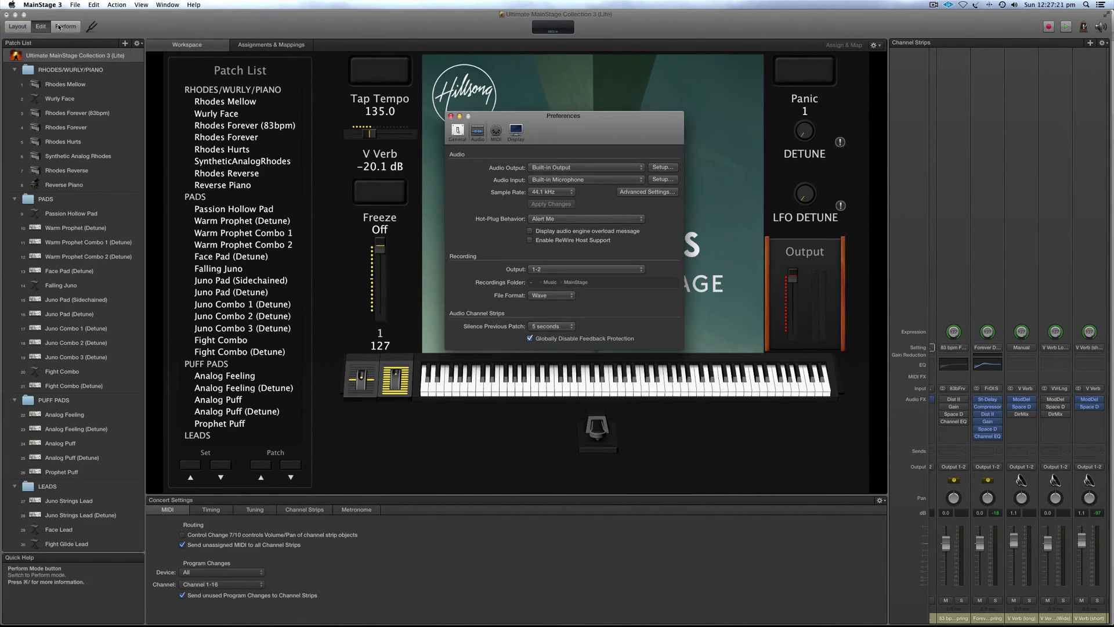
pyautogui.click(543, 192)
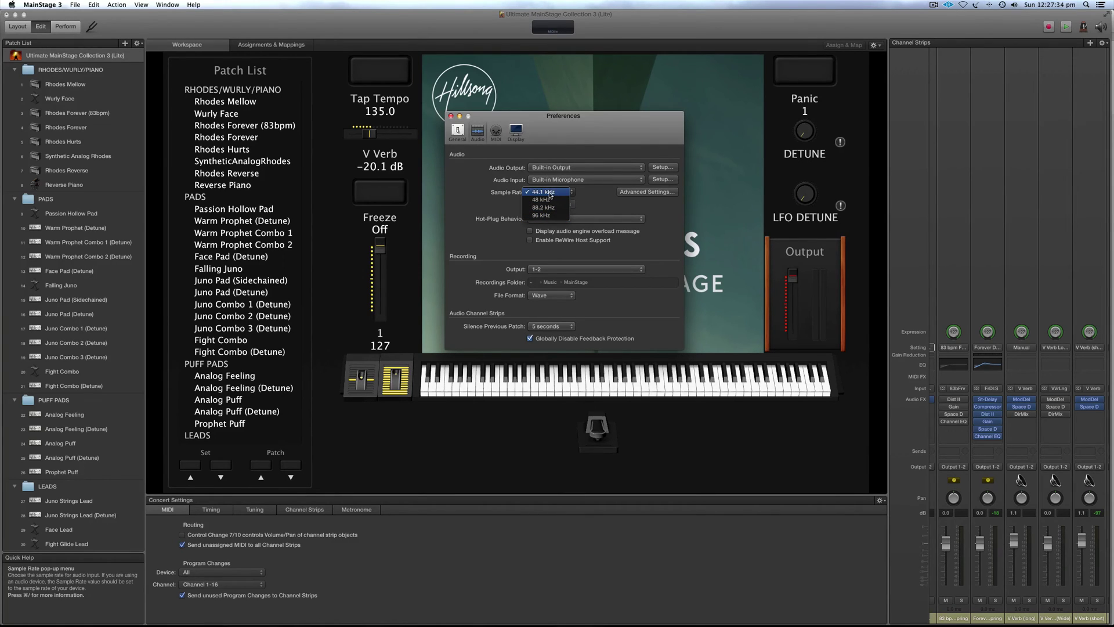
pyautogui.click(547, 192)
# Review the I/O Buffer Size options in Advanced Settings and confirm with OK
pyautogui.click(633, 192)
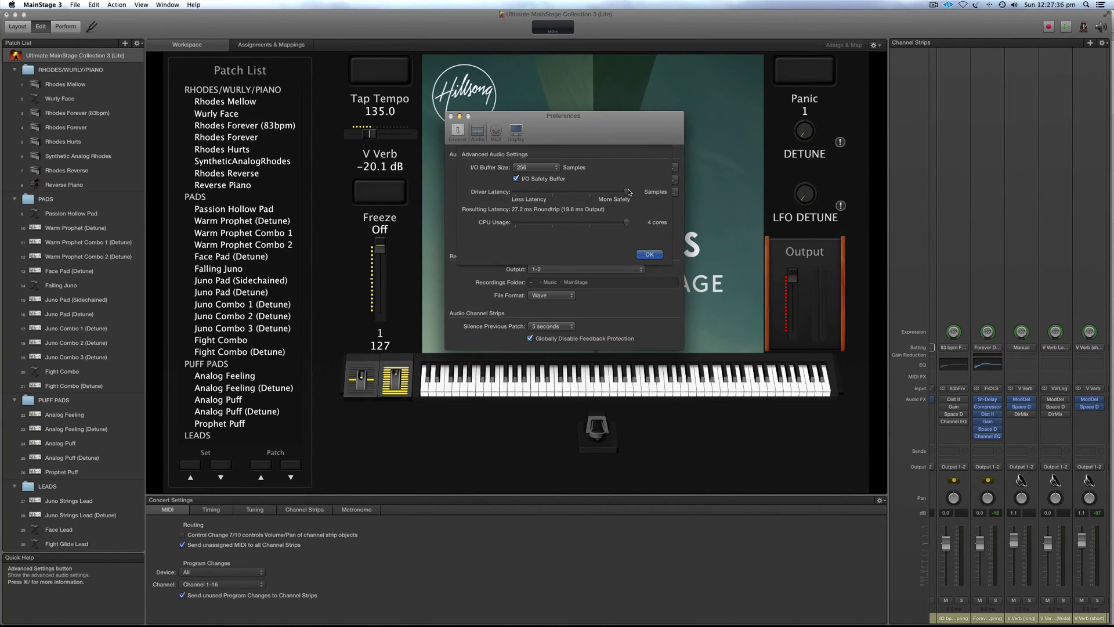
pyautogui.click(530, 168)
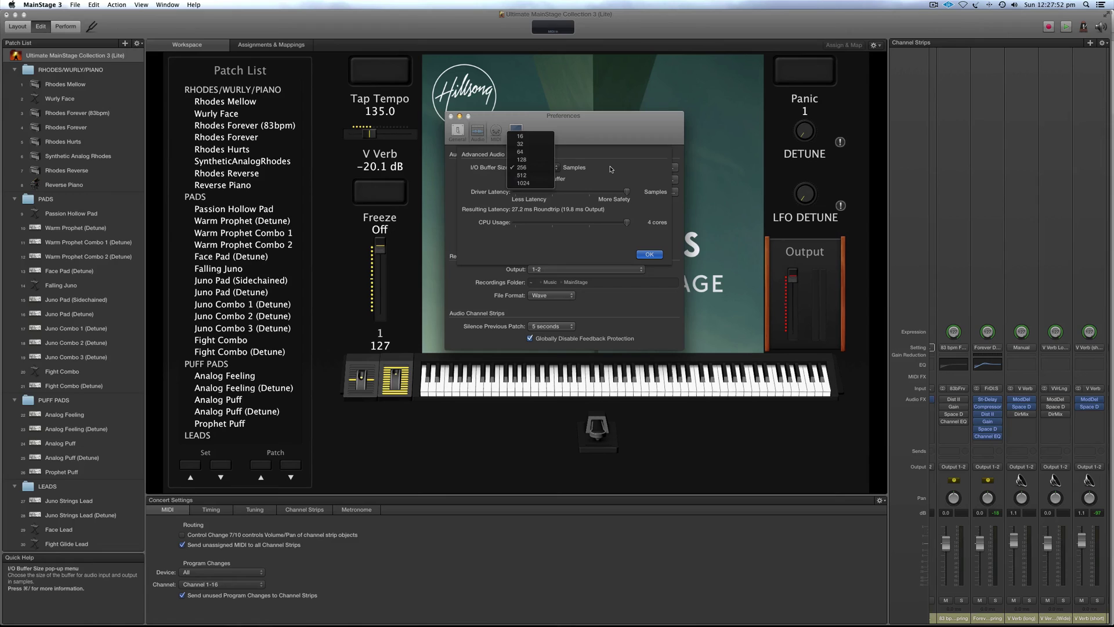
pyautogui.click(611, 169)
pyautogui.click(649, 254)
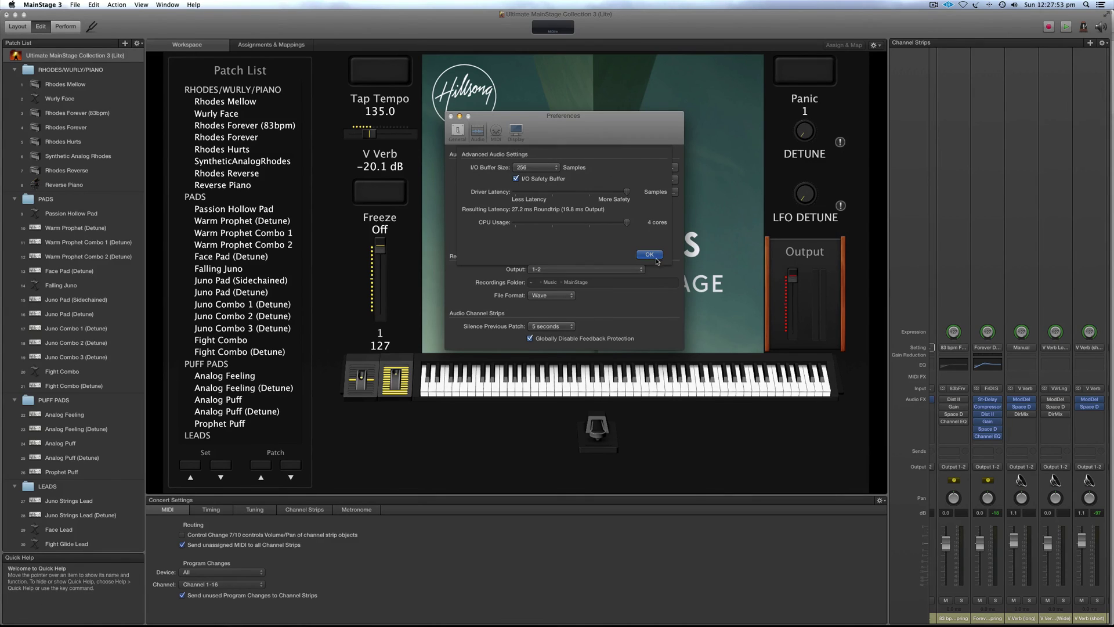
# Close the Preferences window to reveal the Ultimate MainStage Collection 3 concert workspace
pyautogui.click(451, 116)
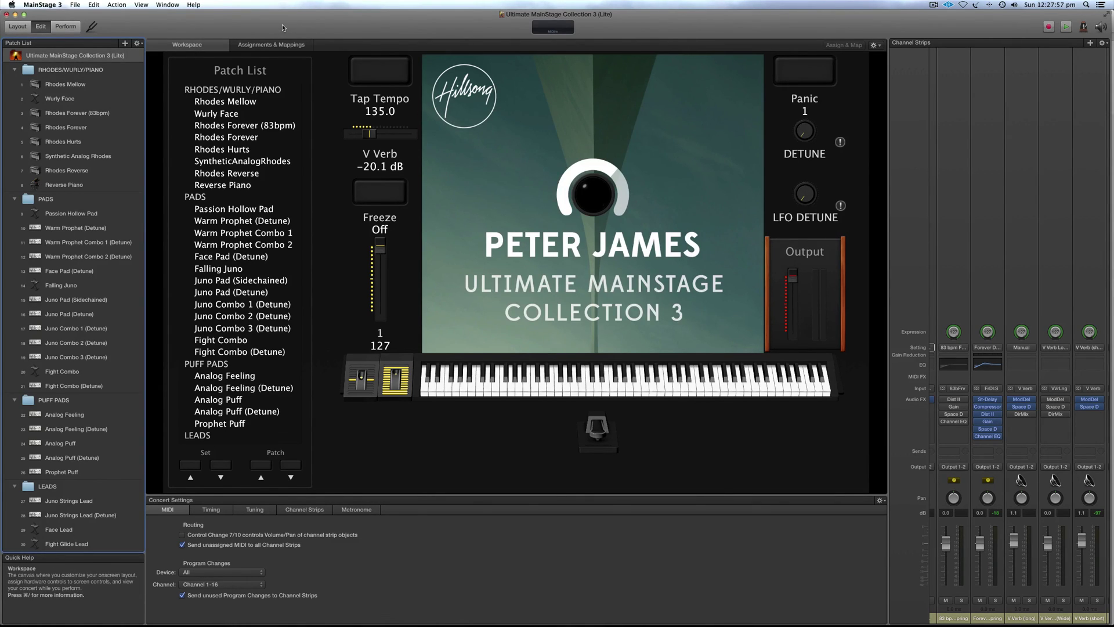